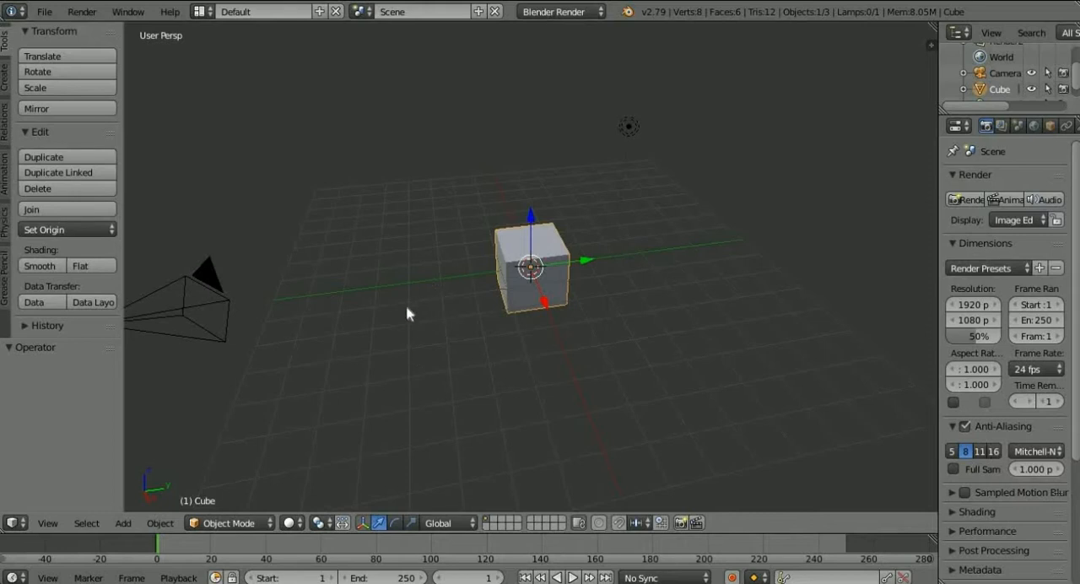
Look around the default scene and select the camera and the lamp in turn.
key(g)
key(Escape)
middle_drag(395, 326, 452, 229)
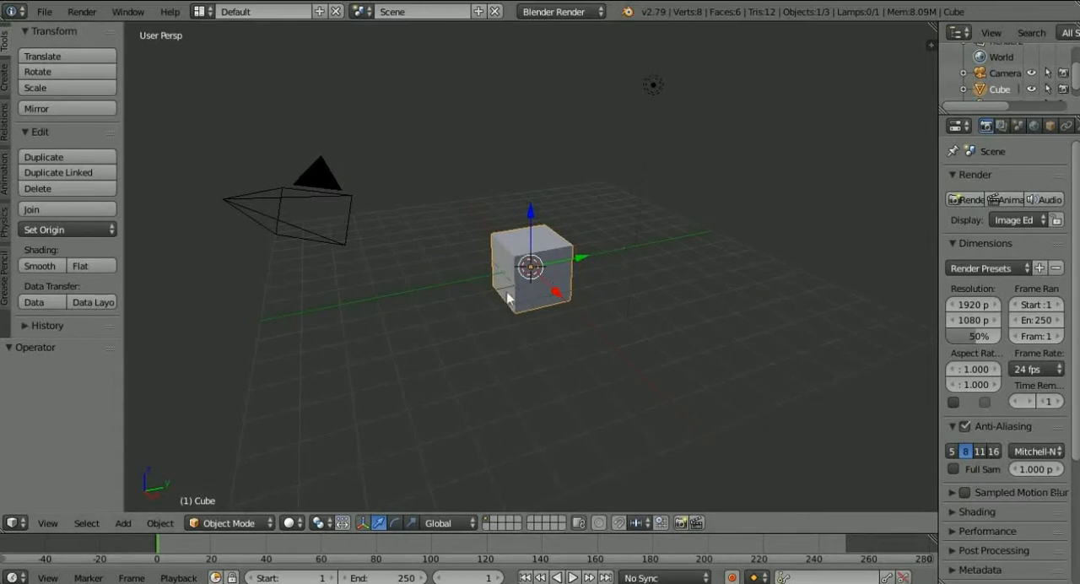
middle_drag(468, 302, 588, 319)
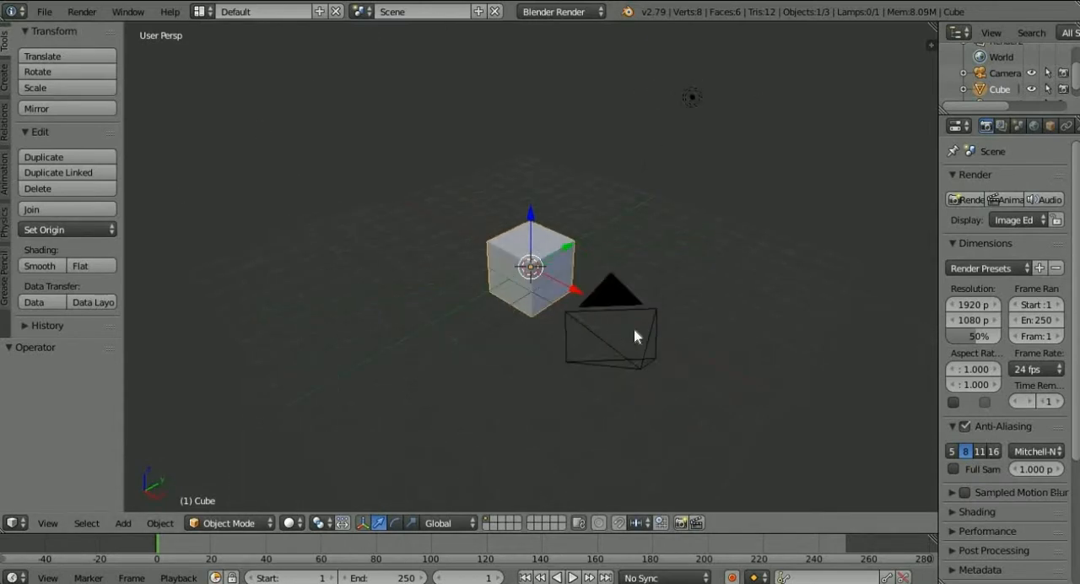
right_click(623, 314)
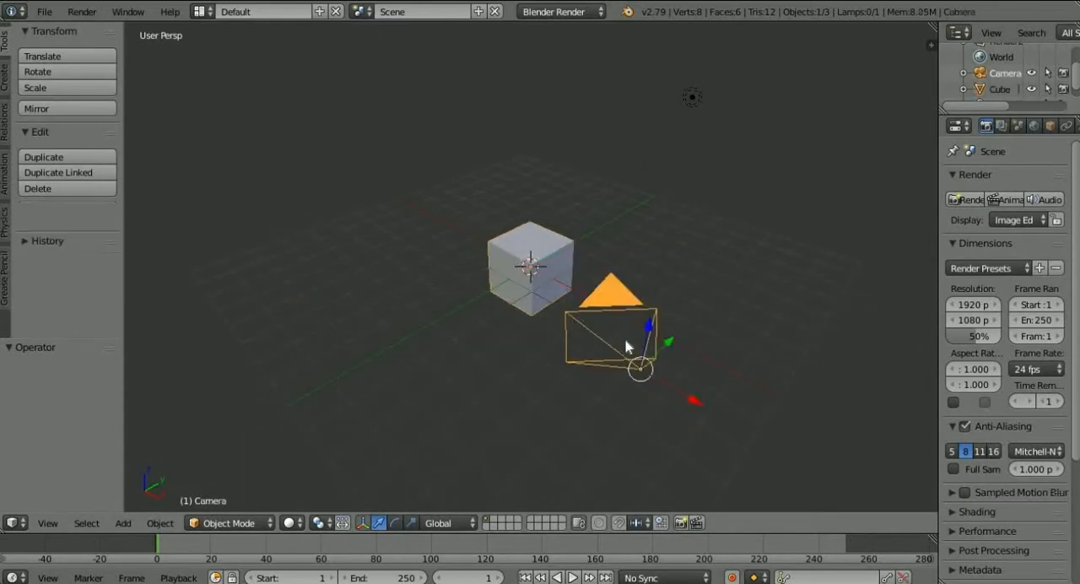
right_click(692, 98)
middle_drag(701, 244, 919, 204)
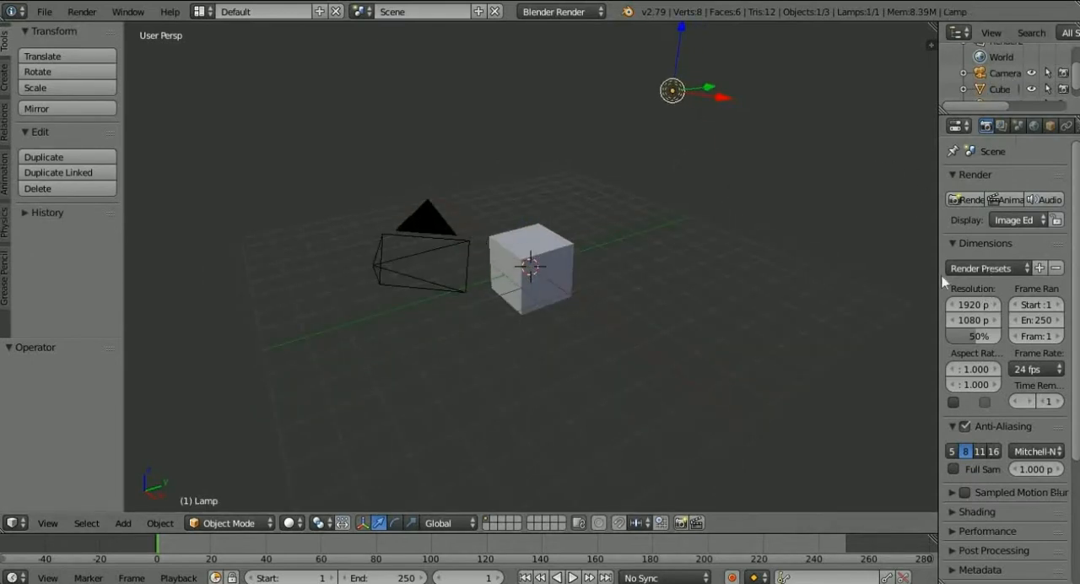
Select the cube, widen the Properties editor and enlarge the Outliner to list all scene objects.
drag(935, 266, 837, 272)
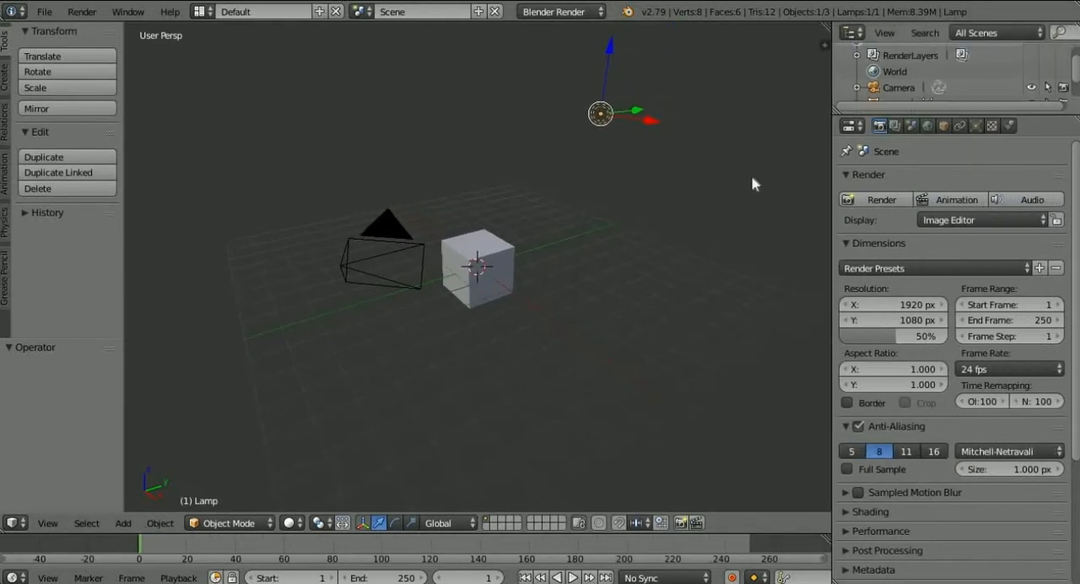
right_click(489, 246)
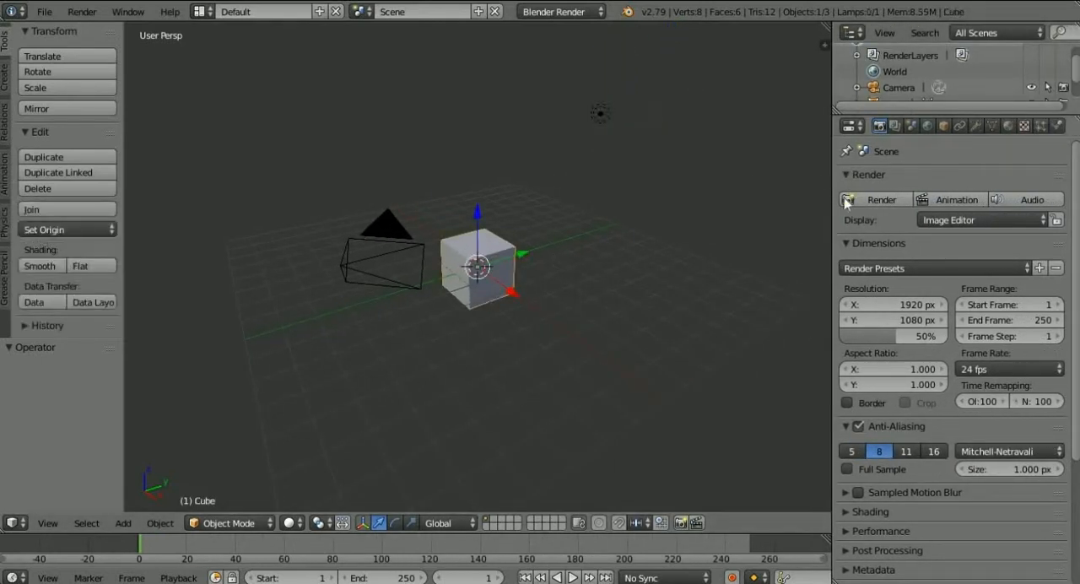
drag(828, 212, 832, 211)
scroll(919, 83, down, 2)
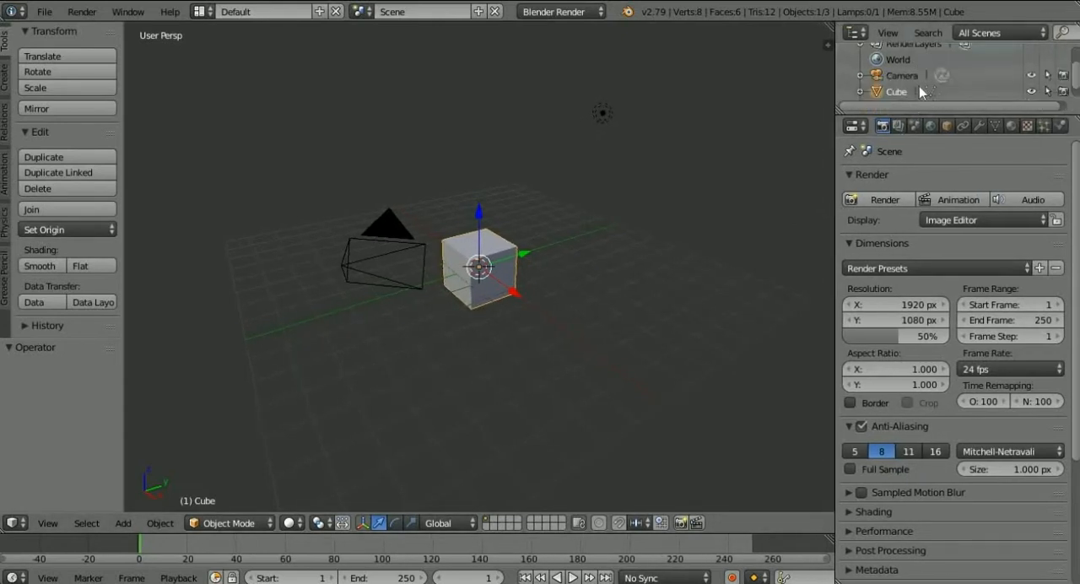
mouse_move(924, 154)
mouse_down()
mouse_move(927, 225)
mouse_move(932, 154)
mouse_up()
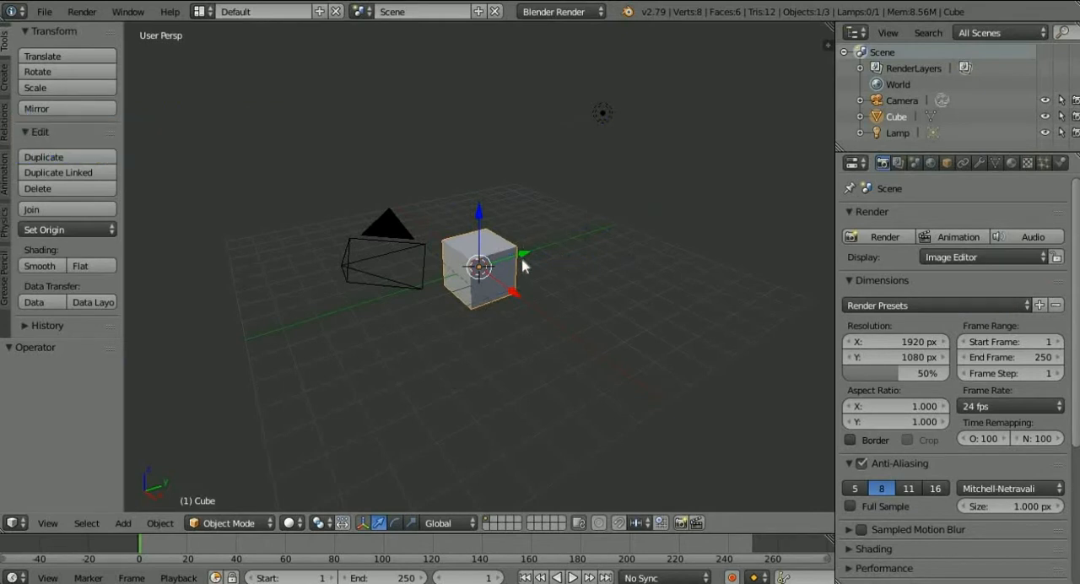
Move the cube about 0.211 along the Y axis.
mouse_move(525, 259)
mouse_down()
mouse_move(557, 250)
mouse_move(529, 251)
mouse_up()
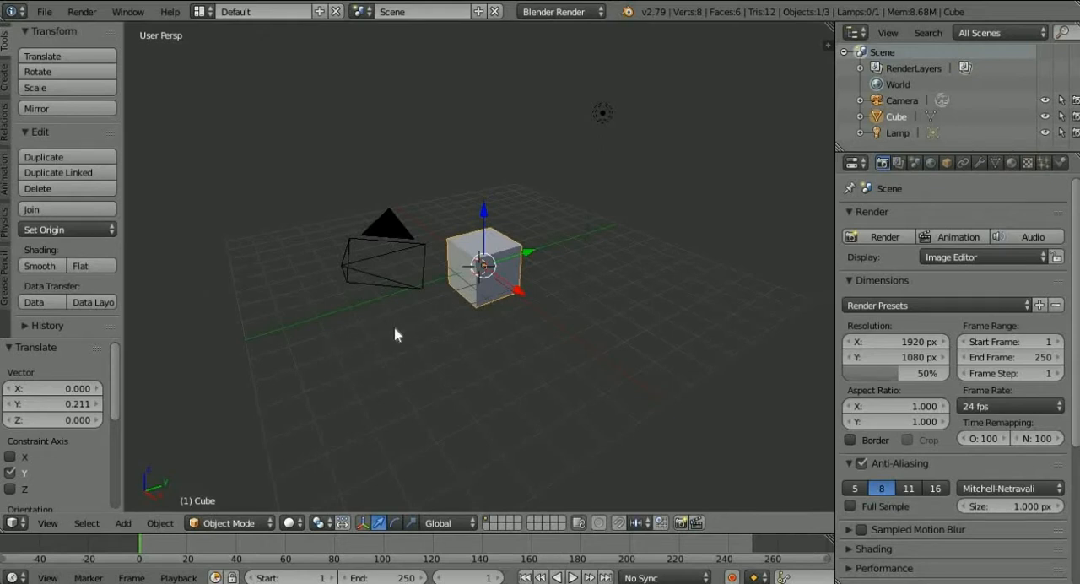
middle_drag(404, 341, 493, 333)
scroll(470, 333, down, 3)
scroll(470, 333, up, 3)
scroll(470, 332, down, 3)
scroll(470, 333, up, 6)
scroll(469, 333, down, 6)
scroll(469, 332, up, 2)
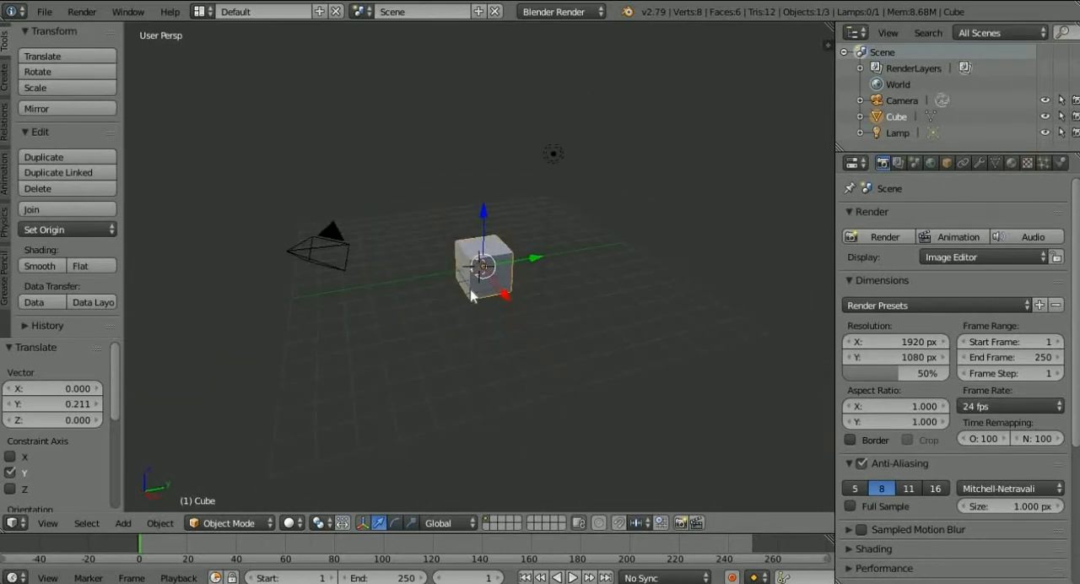
Try moving the cube freely with Grab to a spot far above and beyond the grid, and undo the move.
key(g)
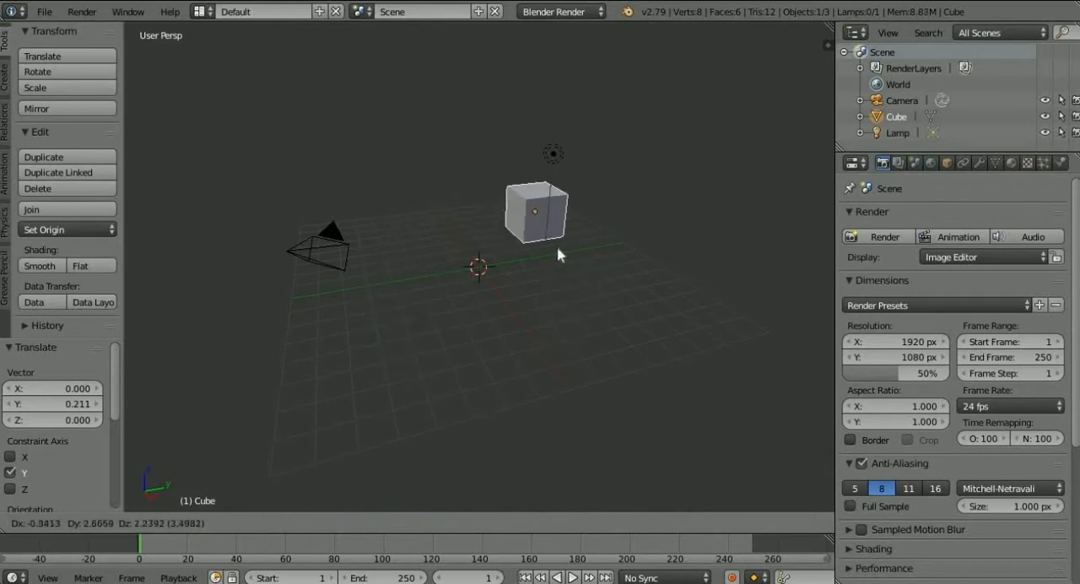
key(Escape)
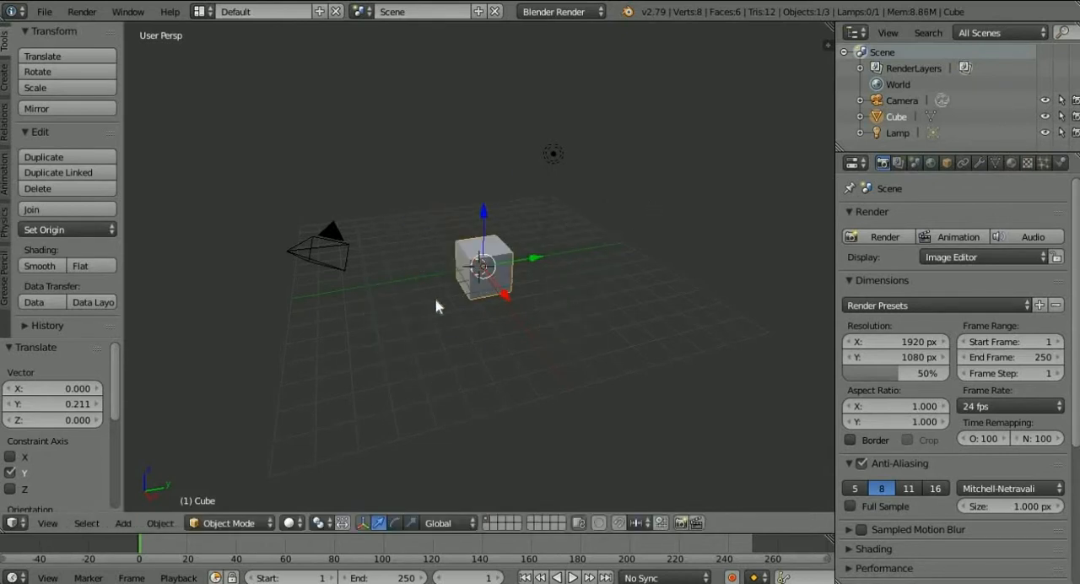
key(g)
click(715, 159)
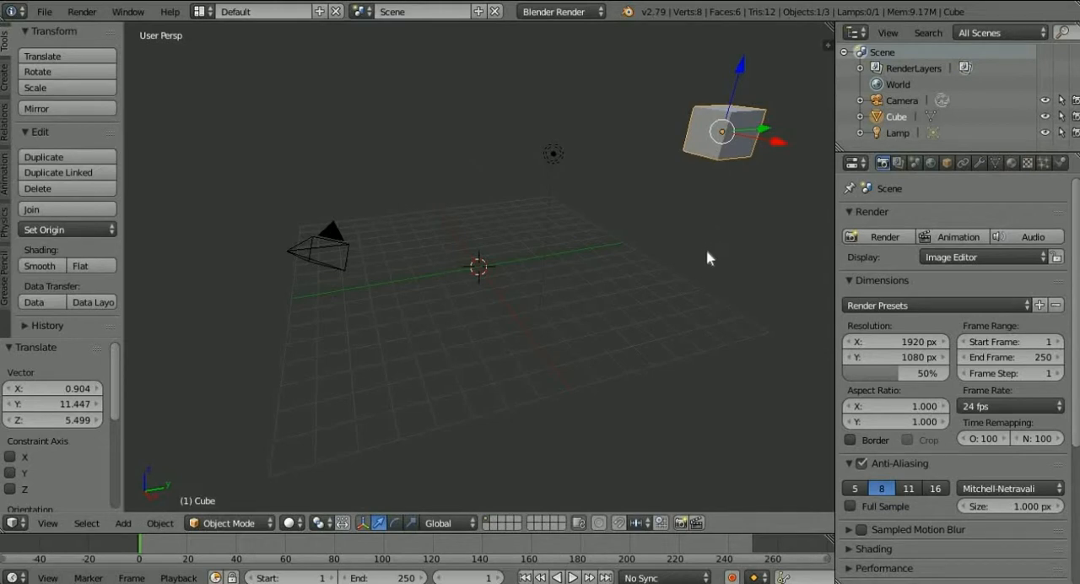
key(ctrl+z)
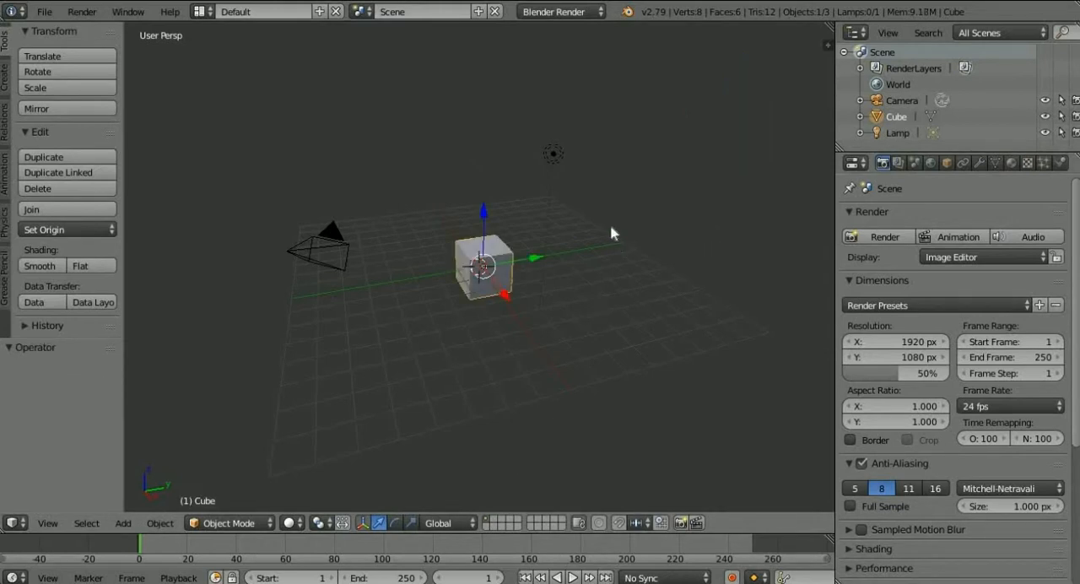
Select the camera and the lamp in turn, and place the 3D cursor at several spots around the cube.
right_click(326, 232)
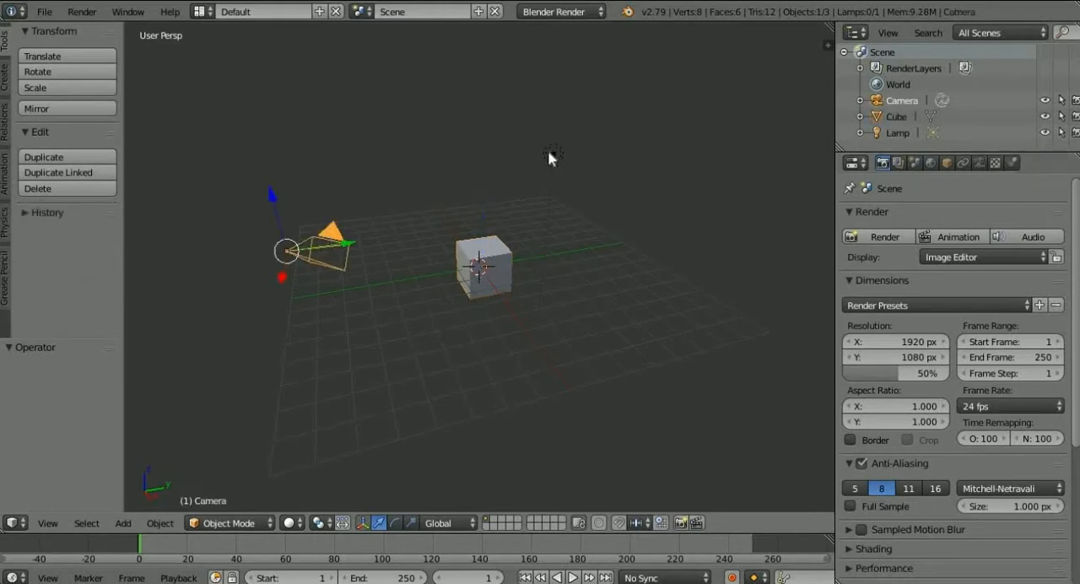
right_click(550, 154)
click(426, 246)
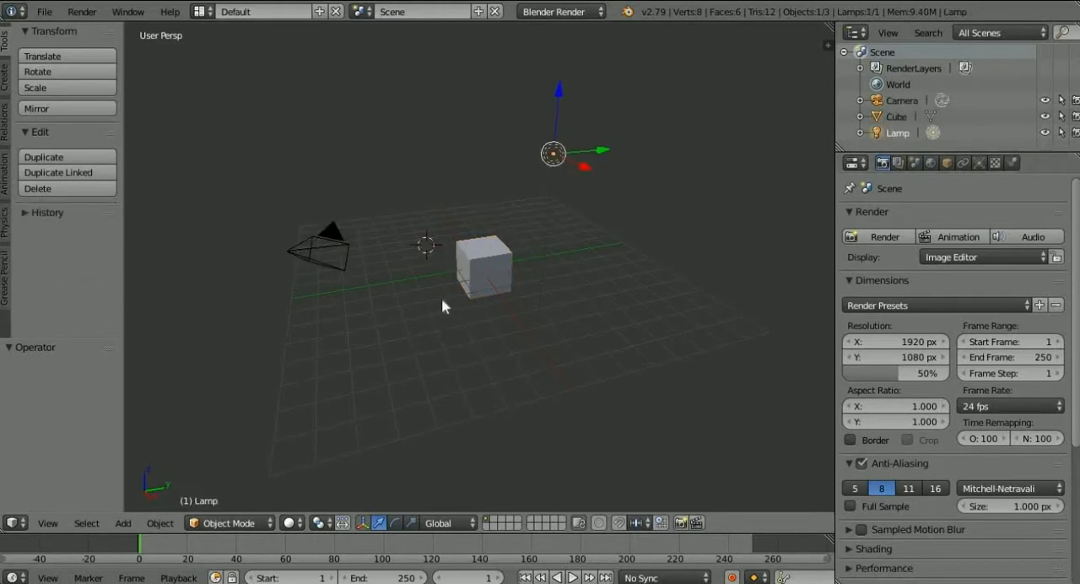
click(417, 338)
click(537, 337)
click(624, 285)
click(601, 221)
click(388, 195)
Select the cube and toggle the selection of all objects off and on.
right_click(461, 268)
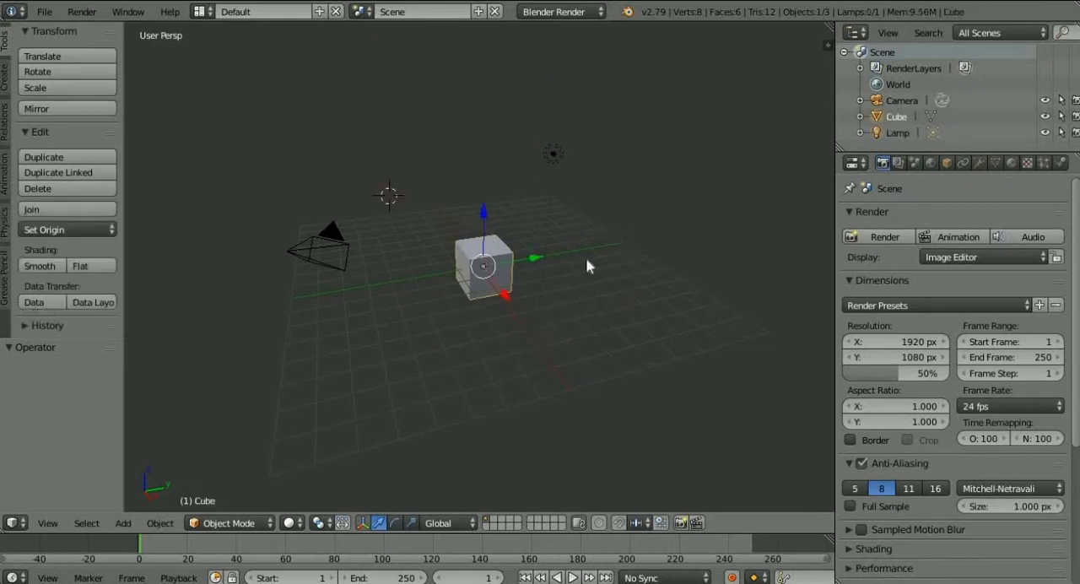
key(a)
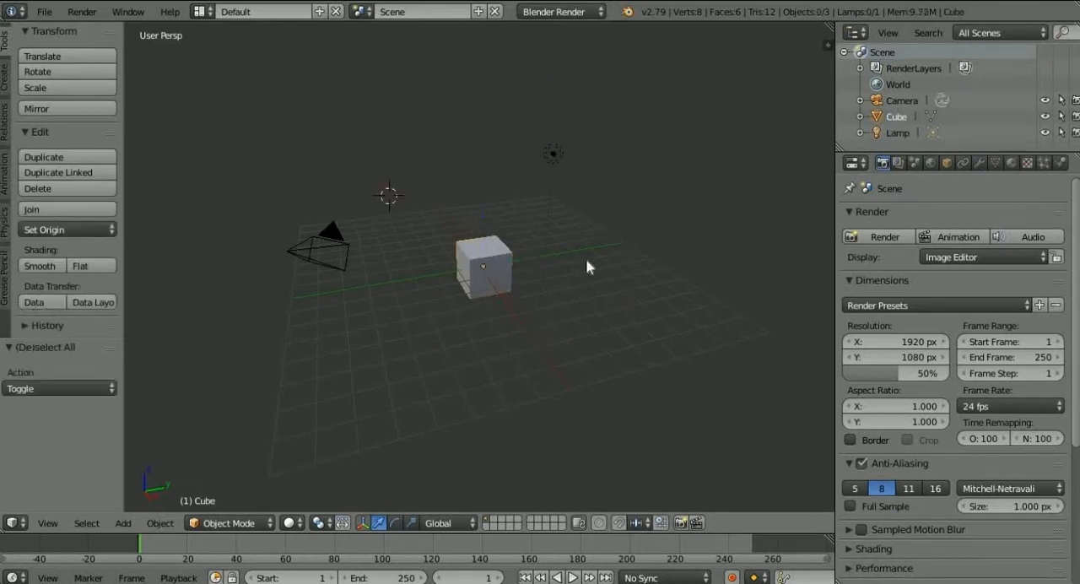
key(a)
key(a)
Select the cube and move it about 0.96 down along the Z axis.
click(465, 267)
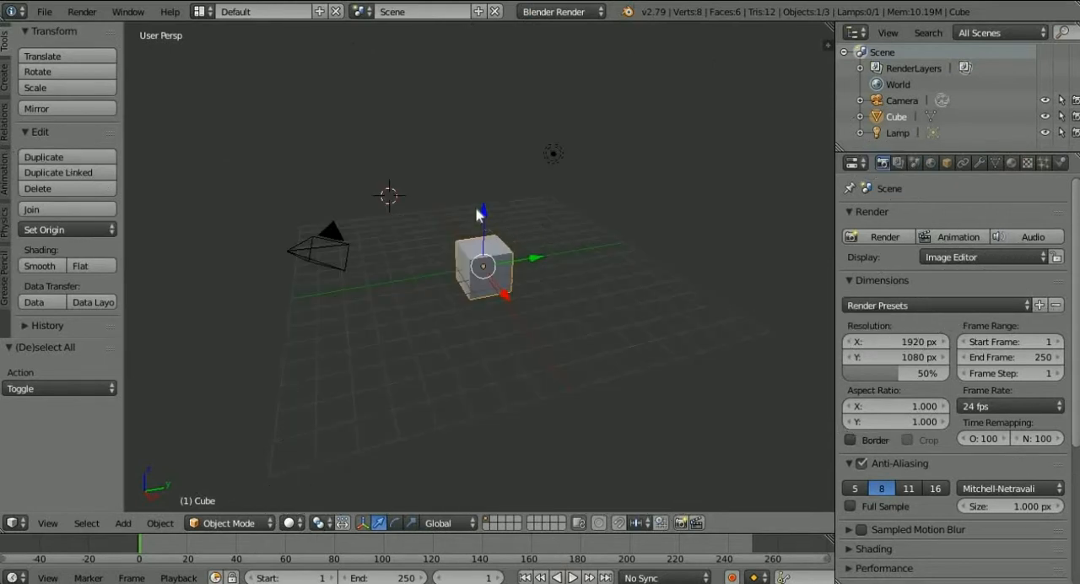
drag(484, 217, 486, 237)
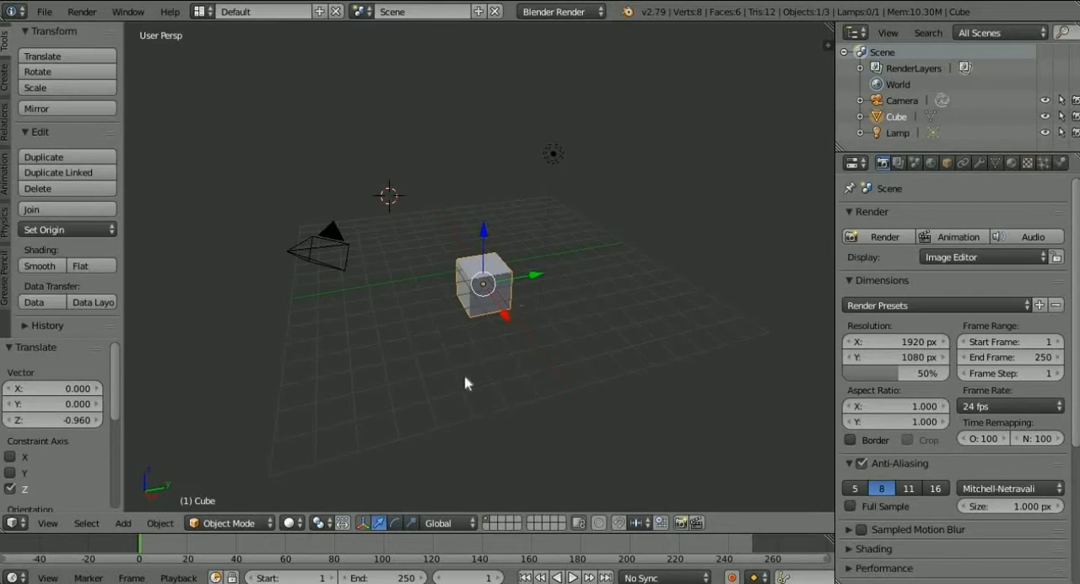
Scale the cube by about 2.181 along Y and about 2.248 along X with the scale manipulator.
click(411, 523)
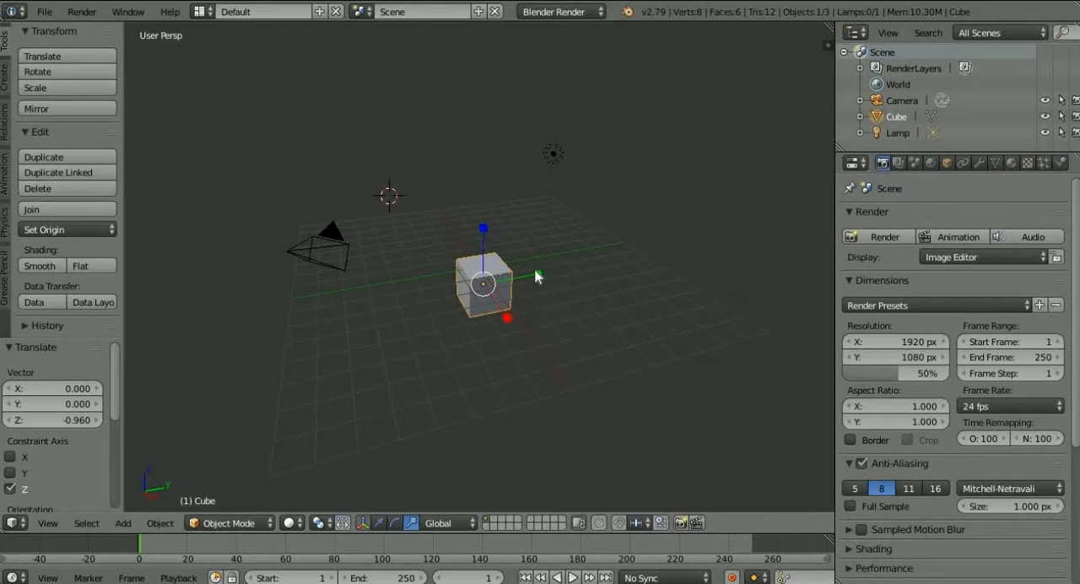
drag(543, 273, 611, 266)
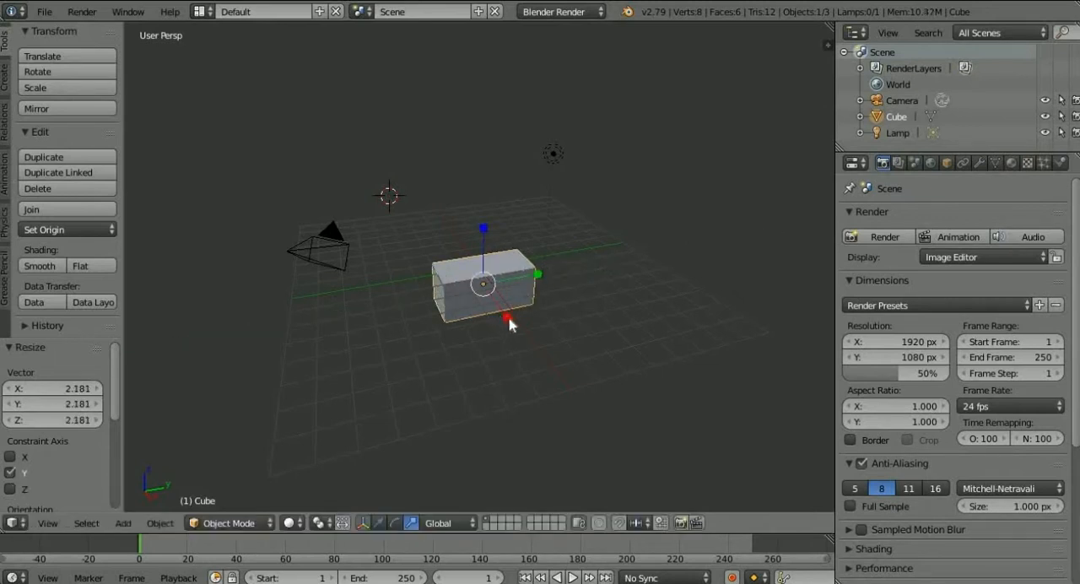
drag(508, 317, 539, 356)
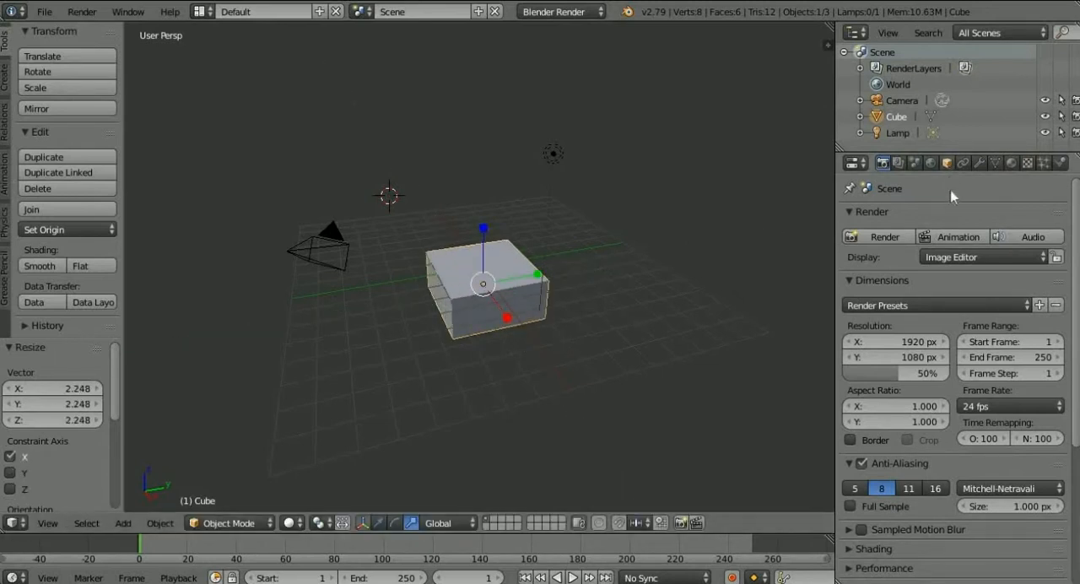
Set the cube's X scale to 5 in its object transform properties.
click(947, 163)
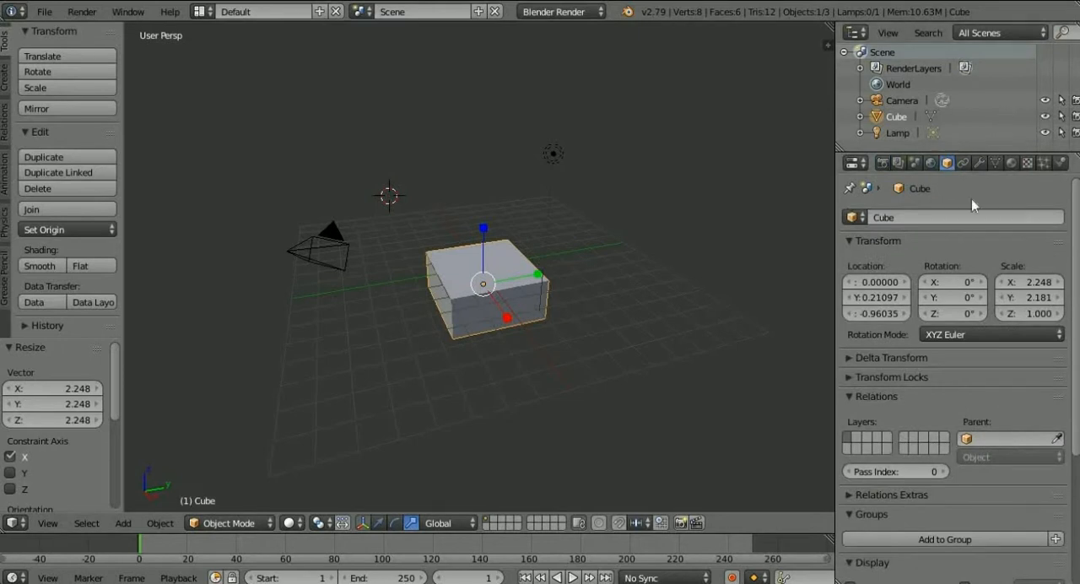
click(1001, 282)
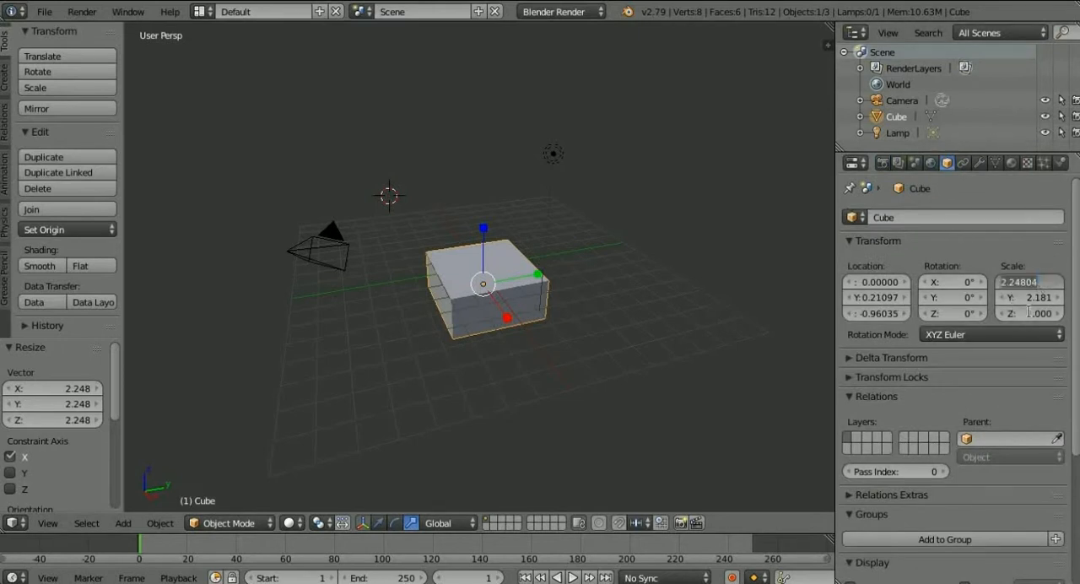
text(5)
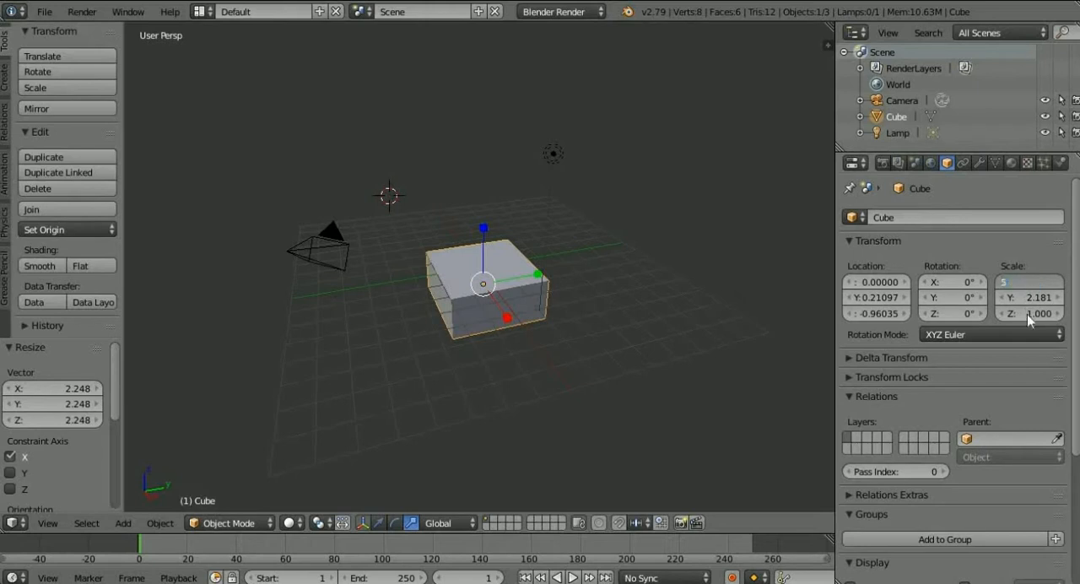
key(Return)
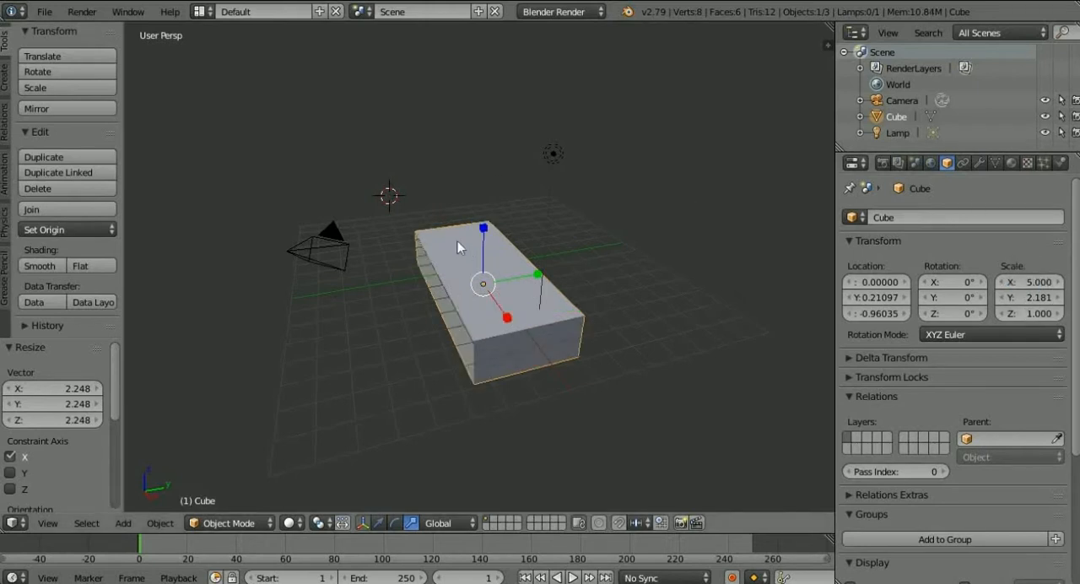
Rotate the cube about the Z axis with the rotate manipulator, and clear its rotation with the translate manipulator active again.
click(395, 523)
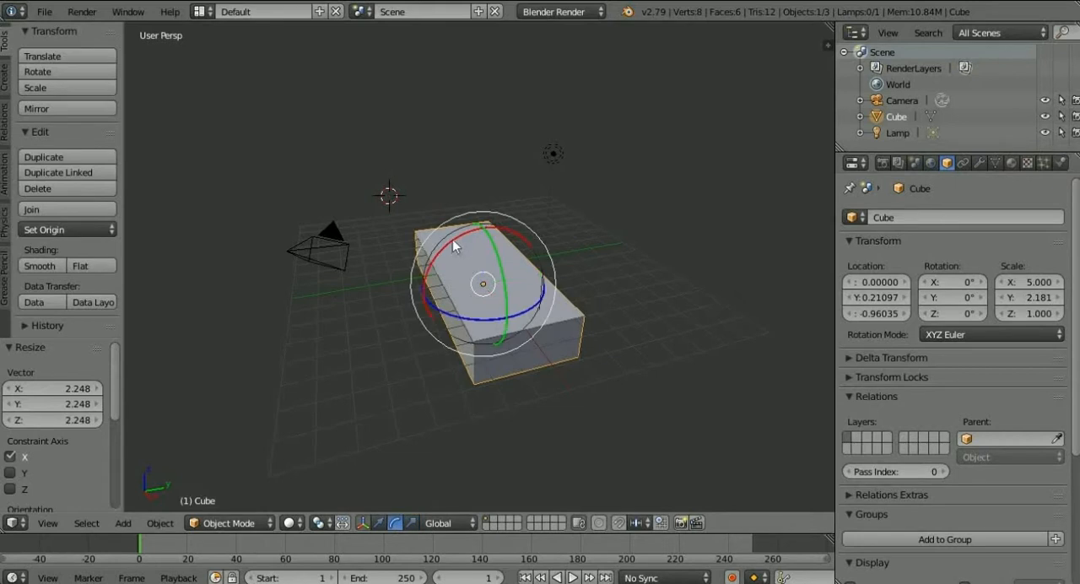
click(453, 237)
click(461, 239)
click(493, 240)
drag(497, 262, 429, 304)
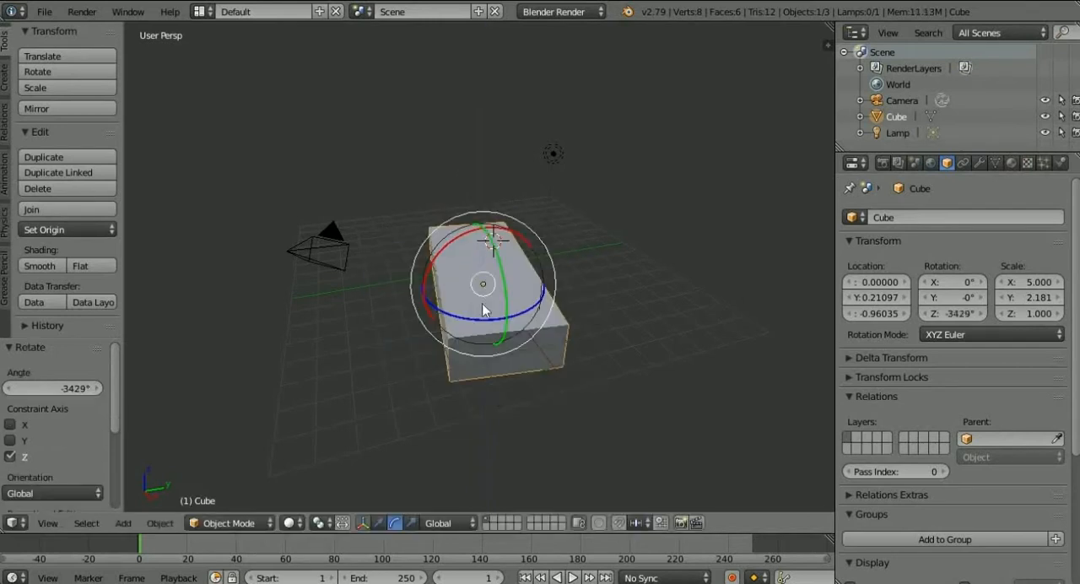
click(378, 523)
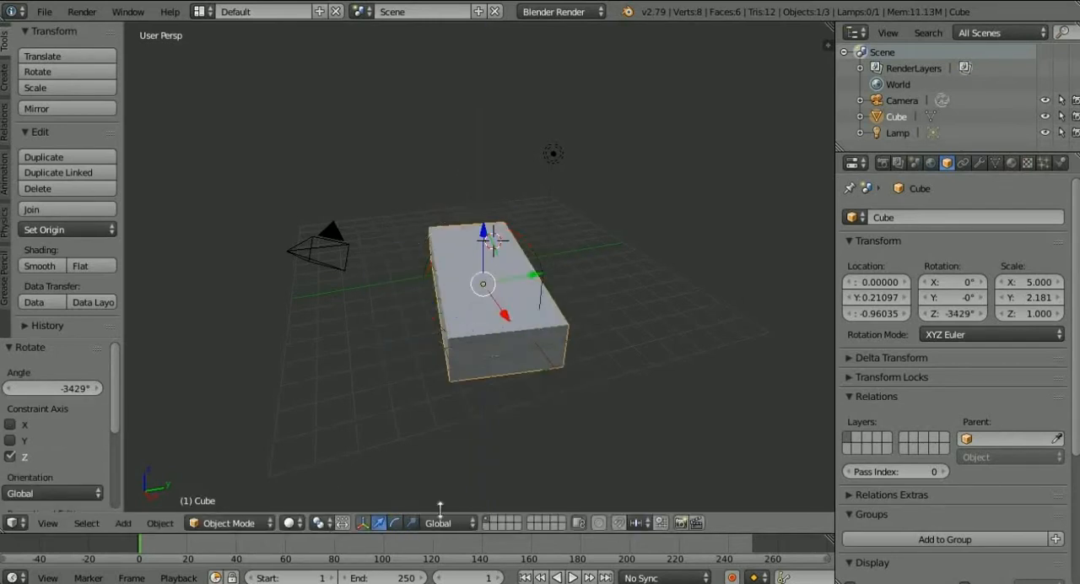
key(alt+r)
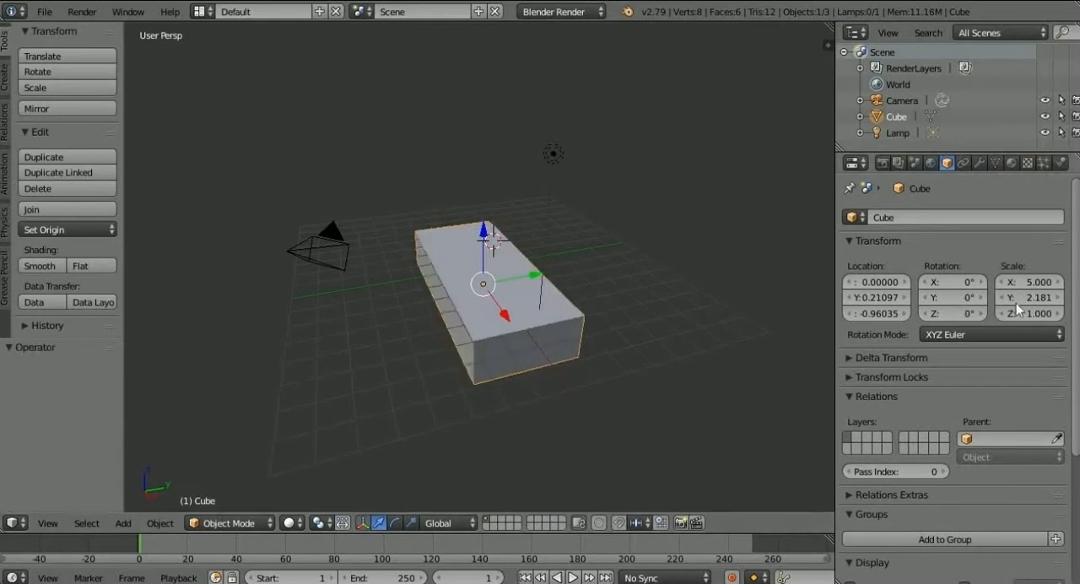
Try an X rotation of 90° on the cube and undo it.
click(952, 283)
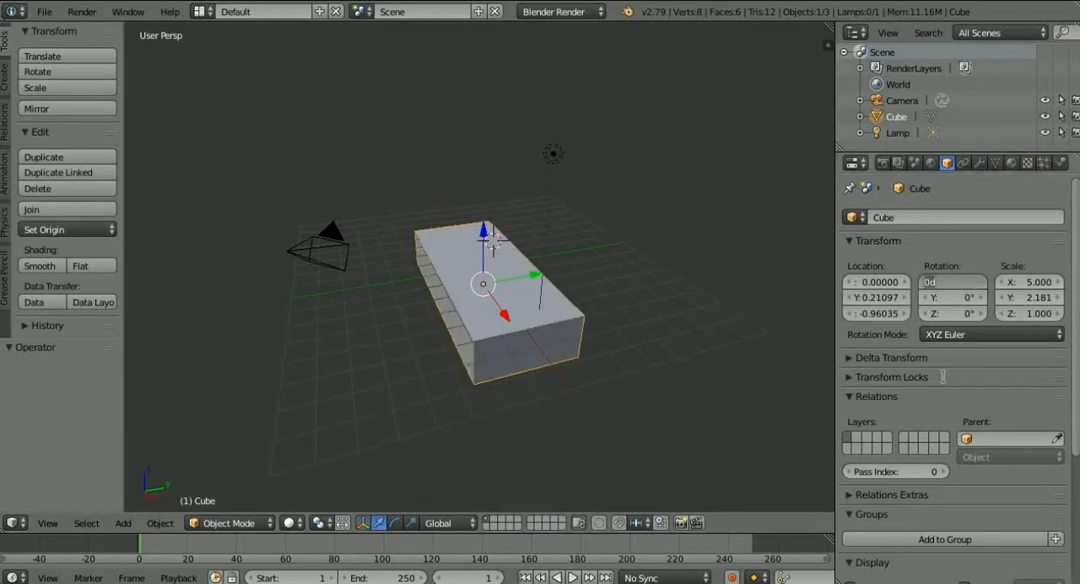
key(Return)
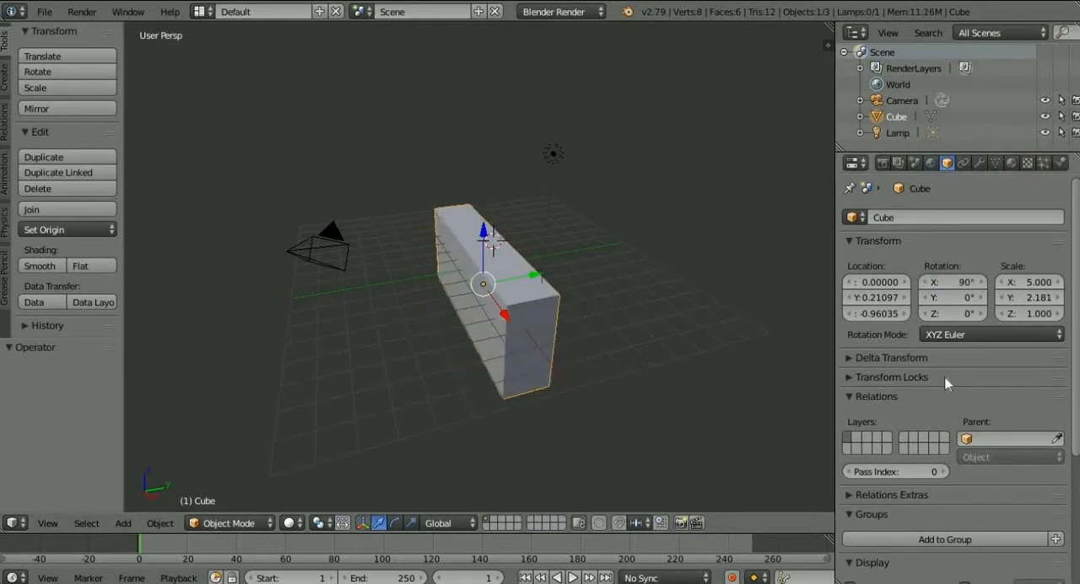
key(ctrl+z)
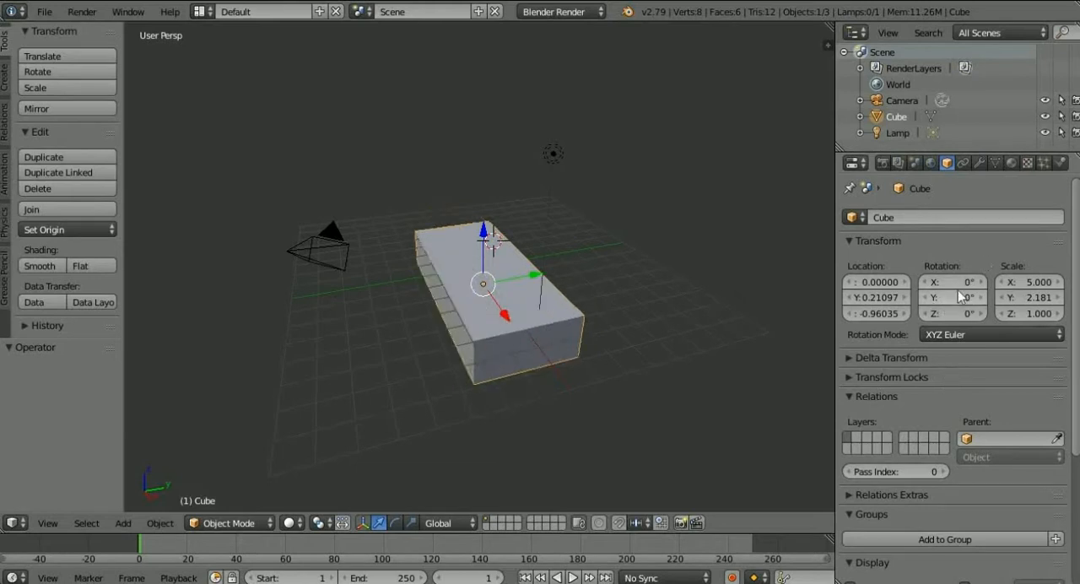
Set the cube's Y scale and Z scale to 5.
click(1046, 298)
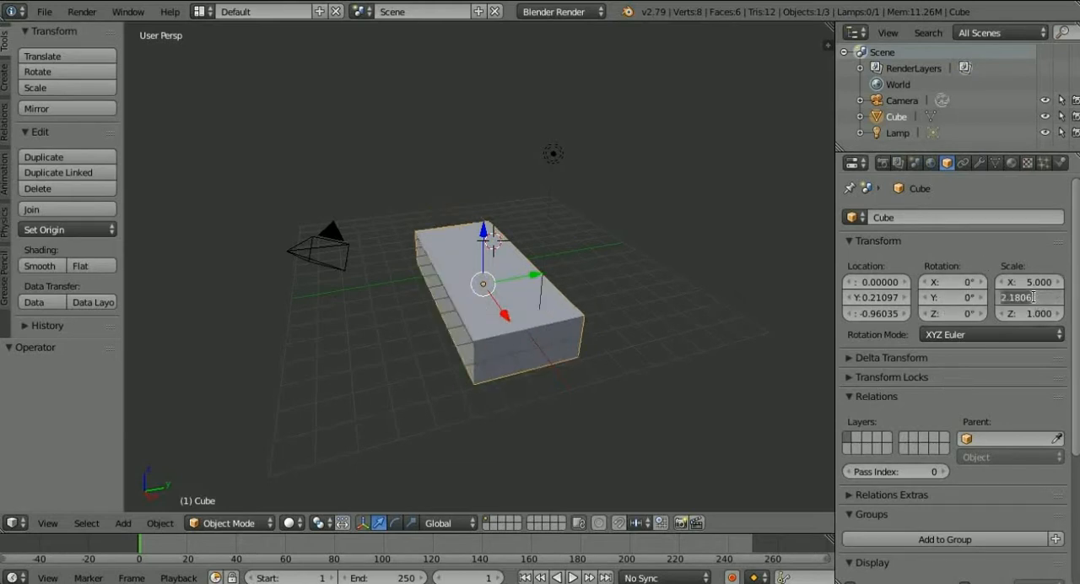
text(5)
key(Return)
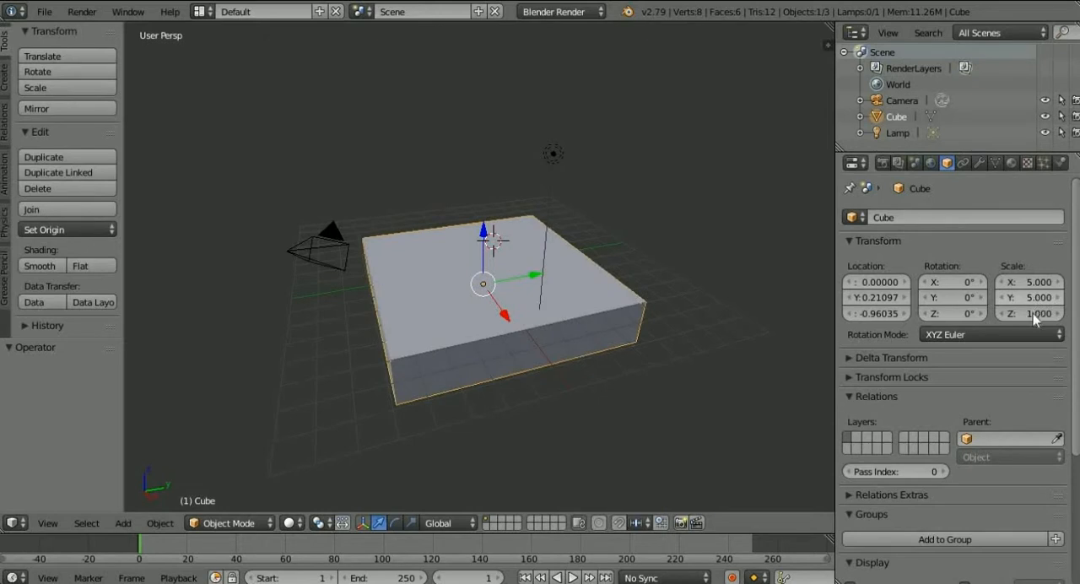
click(1031, 313)
text(5)
key(Return)
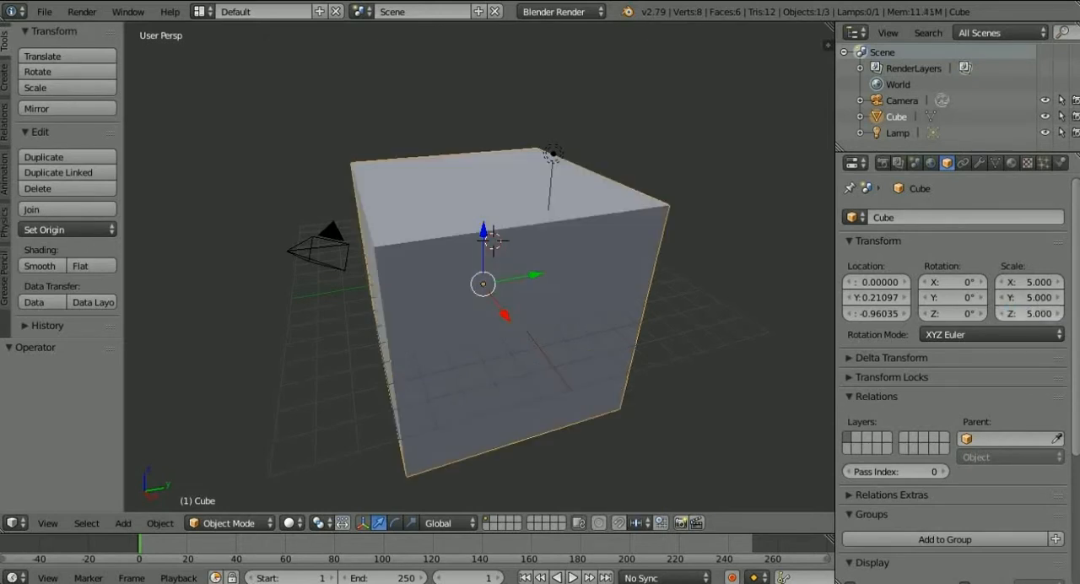
Set the cube's Z scale to 1 and move it about 0.045 along the Z axis.
click(1039, 312)
text(1)
key(Return)
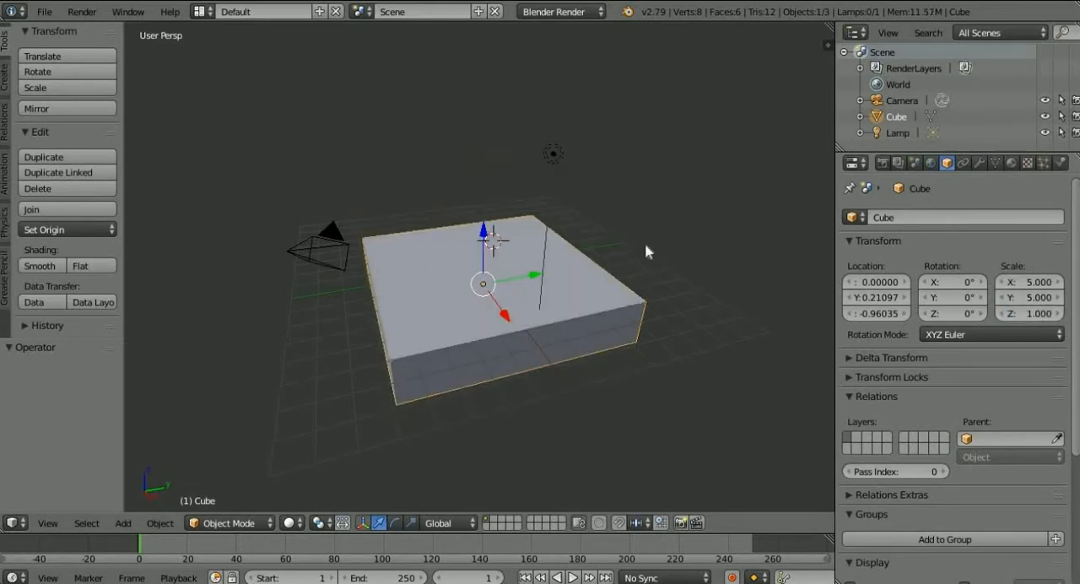
key(g)
key(z)
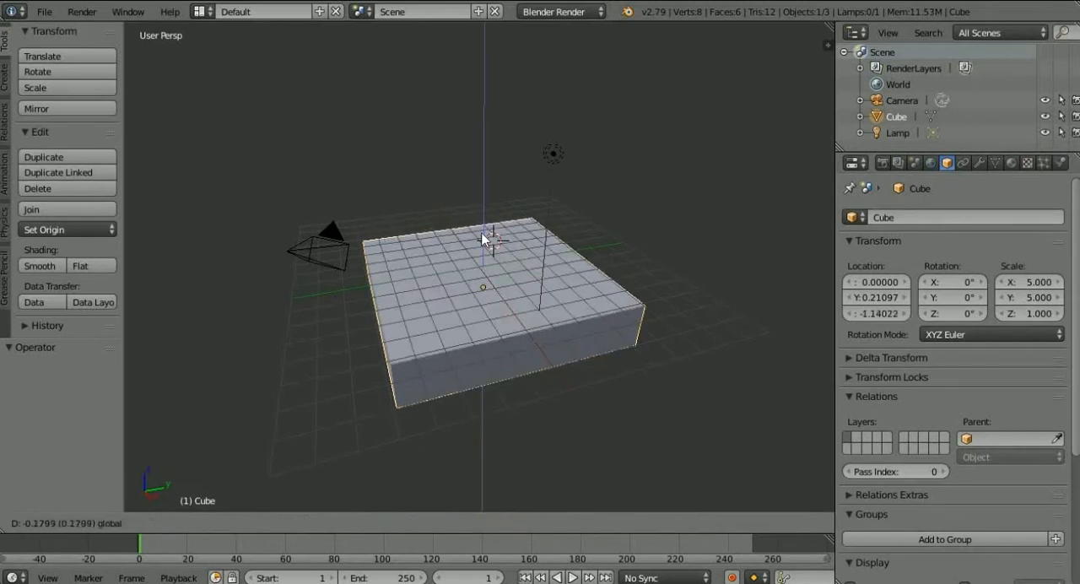
click(484, 237)
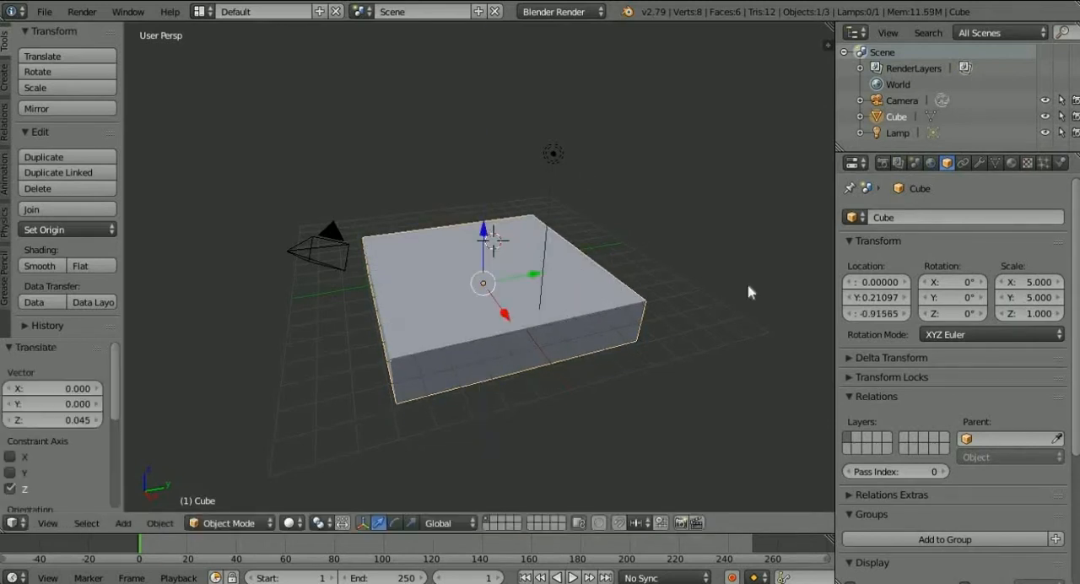
Set the cube's Y scale and X scale to 10 to form a wide square slab.
click(1026, 296)
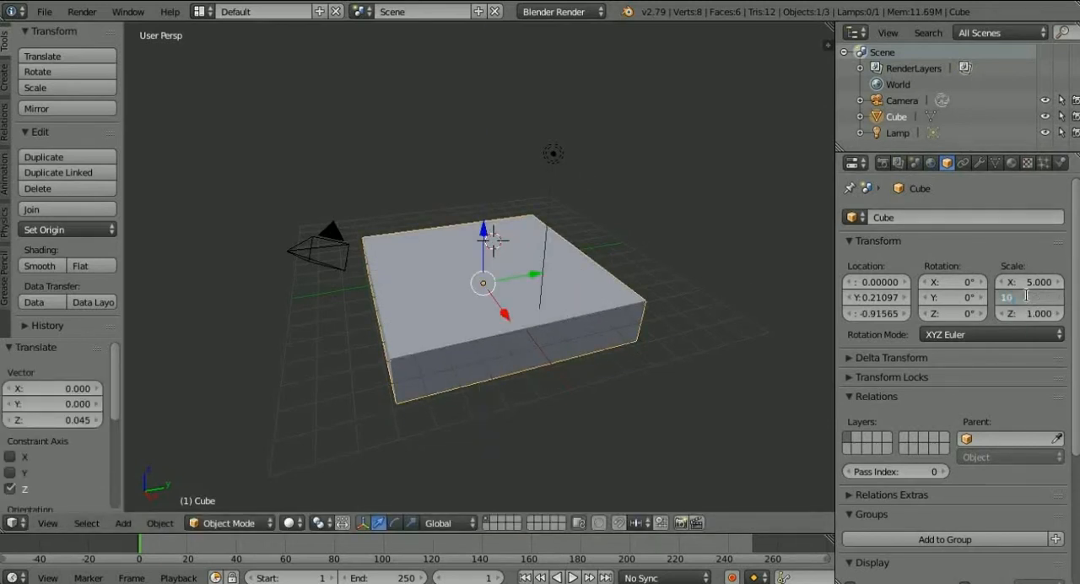
text(10)
key(Return)
click(1019, 284)
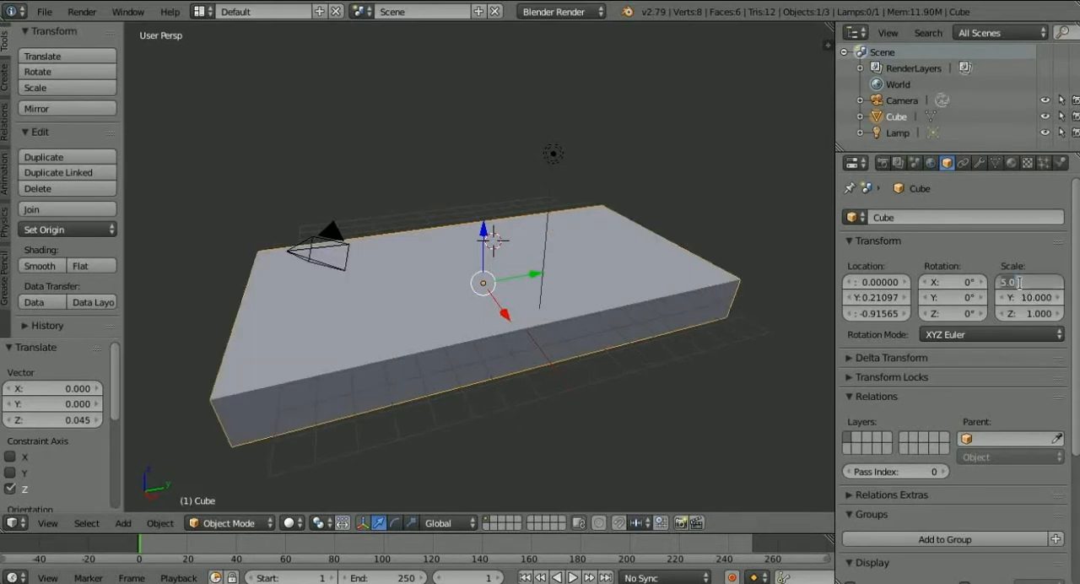
key(Return)
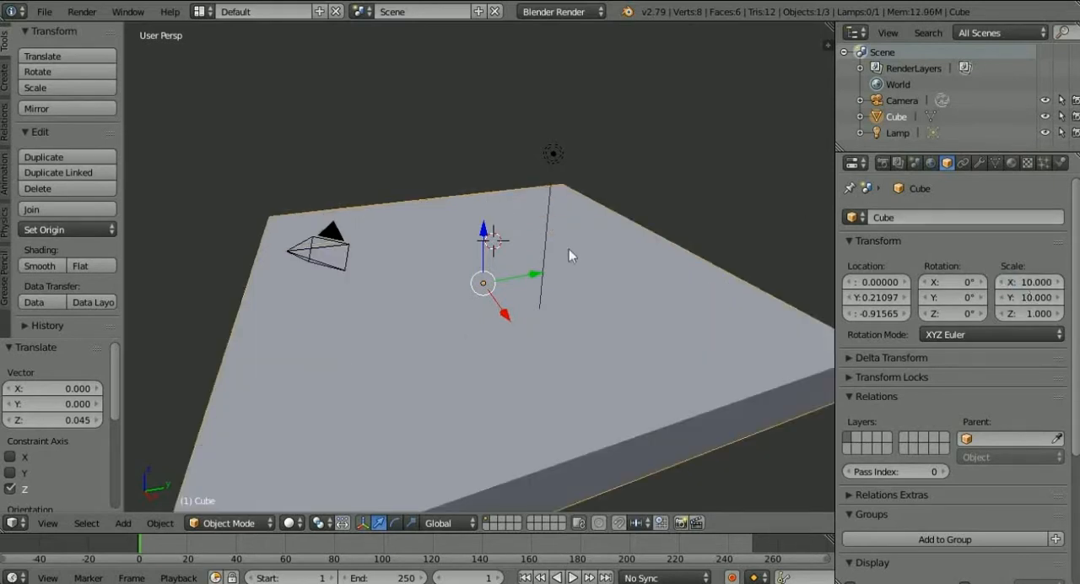
Examine the slab through the camera, from the top view and from several angles in the perspective view.
scroll(567, 251, down, 4)
middle_drag(562, 236, 611, 256)
scroll(585, 224, up, 3)
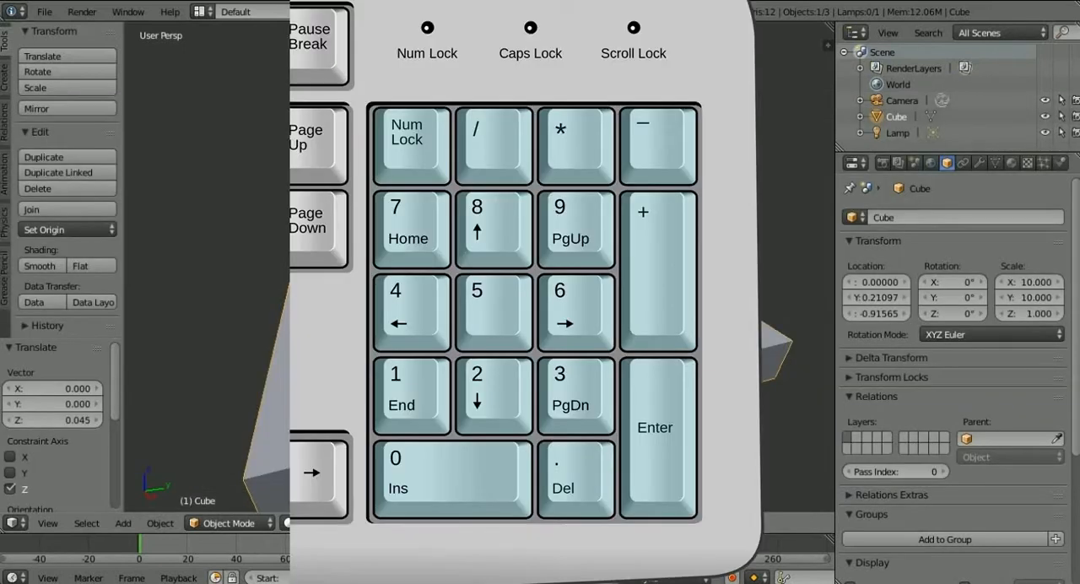
key(KP_0)
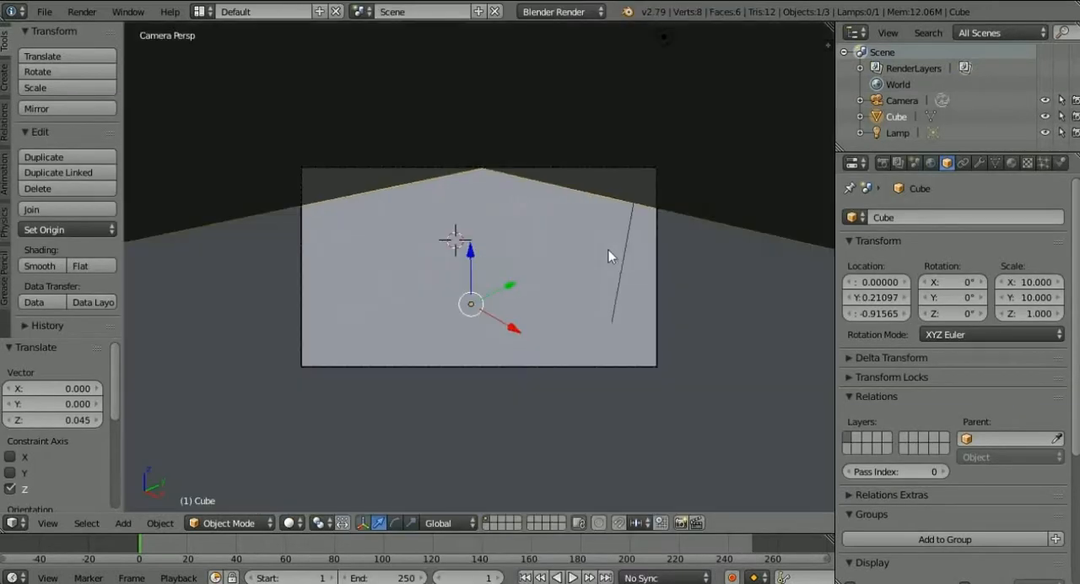
scroll(543, 271, up, 5)
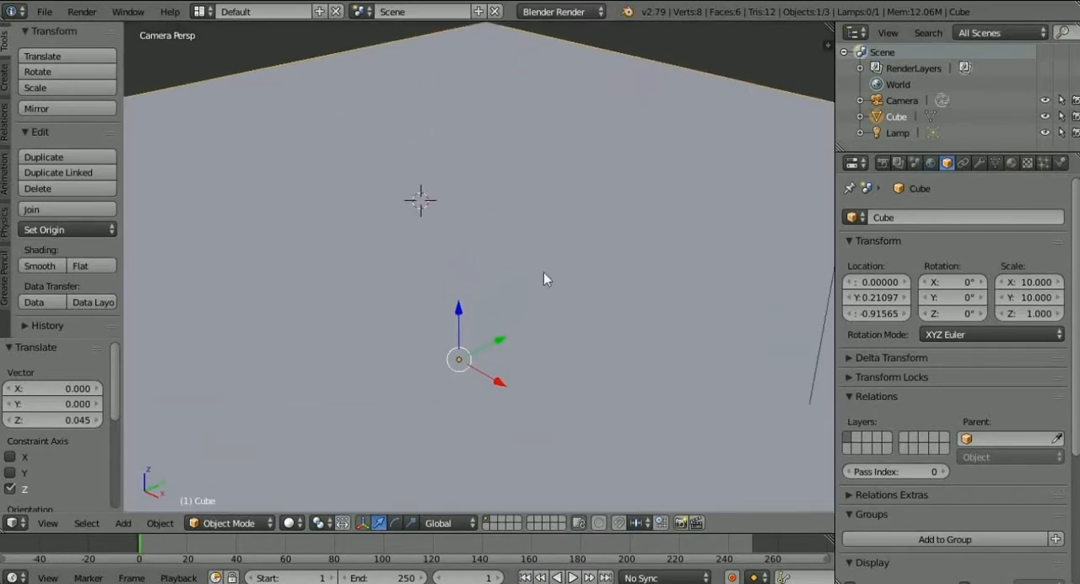
scroll(543, 272, down, 1)
scroll(543, 271, up, 1)
scroll(523, 239, down, 5)
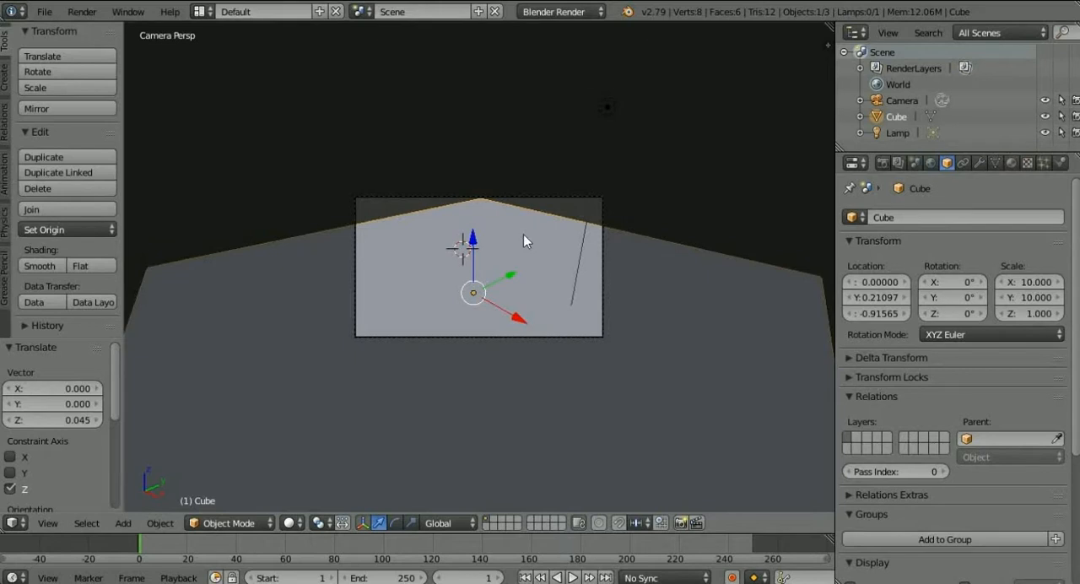
key(KP_7)
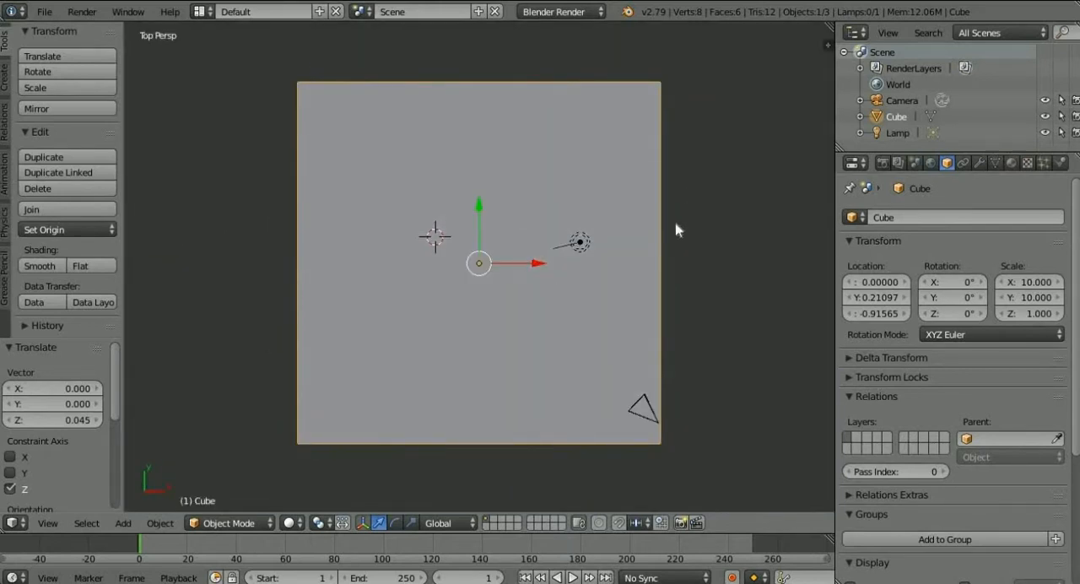
middle_drag(620, 175, 582, 90)
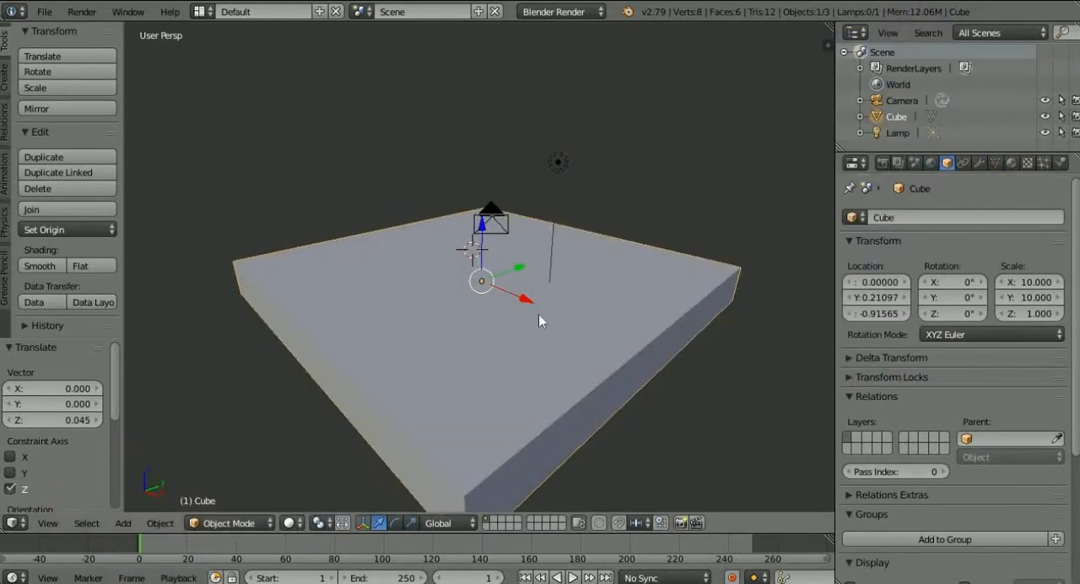
mouse_move(538, 314)
middle_down()
mouse_move(472, 352)
mouse_move(593, 270)
mouse_move(514, 308)
mouse_move(568, 356)
mouse_move(567, 296)
mouse_move(545, 315)
mouse_move(510, 304)
mouse_move(376, 353)
mouse_move(517, 264)
mouse_move(430, 392)
mouse_move(463, 386)
mouse_move(455, 343)
mouse_move(512, 233)
mouse_move(549, 265)
mouse_move(517, 316)
middle_up()
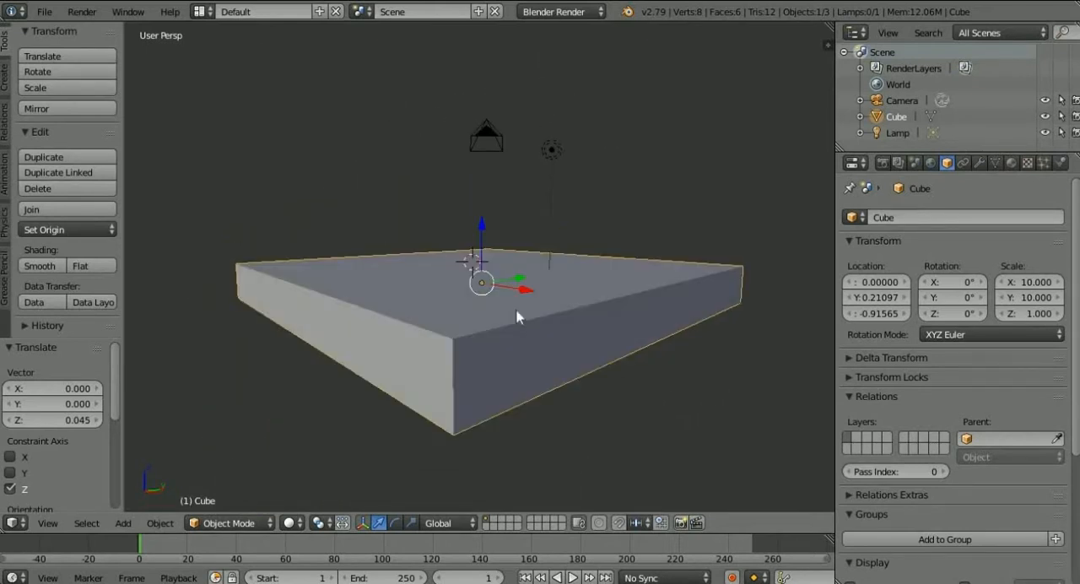
middle_drag(290, 237, 359, 256)
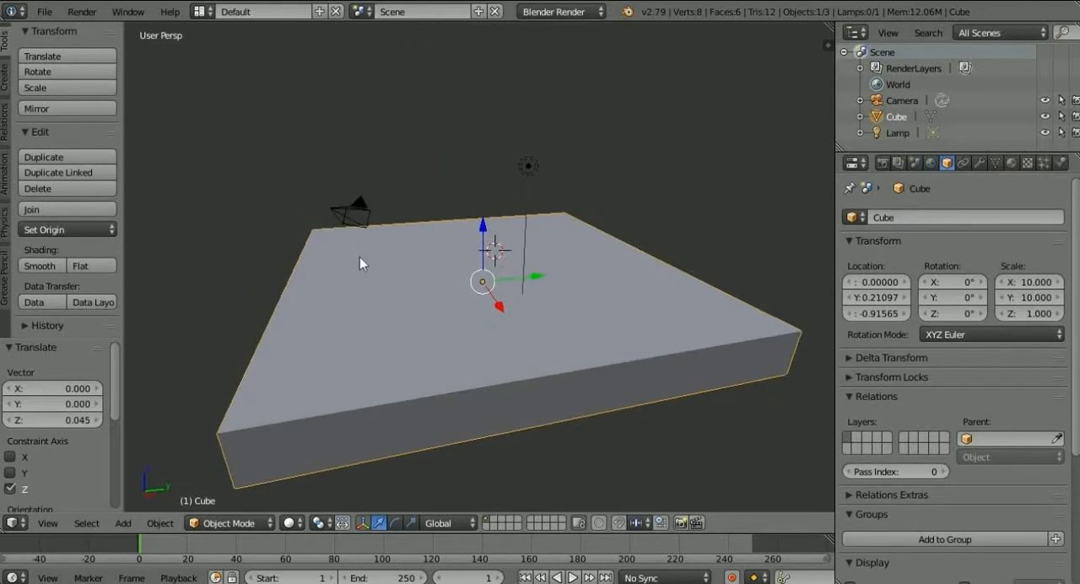
Add a second cube and move it onto the slab at about X 4.165, Y -2.944, Z 0.958.
click(5, 79)
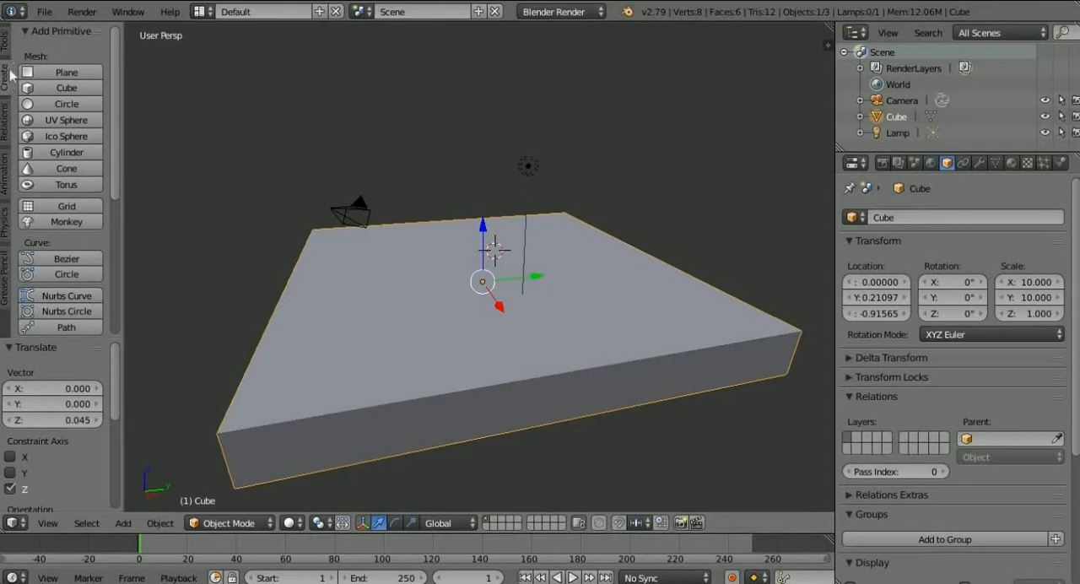
click(66, 88)
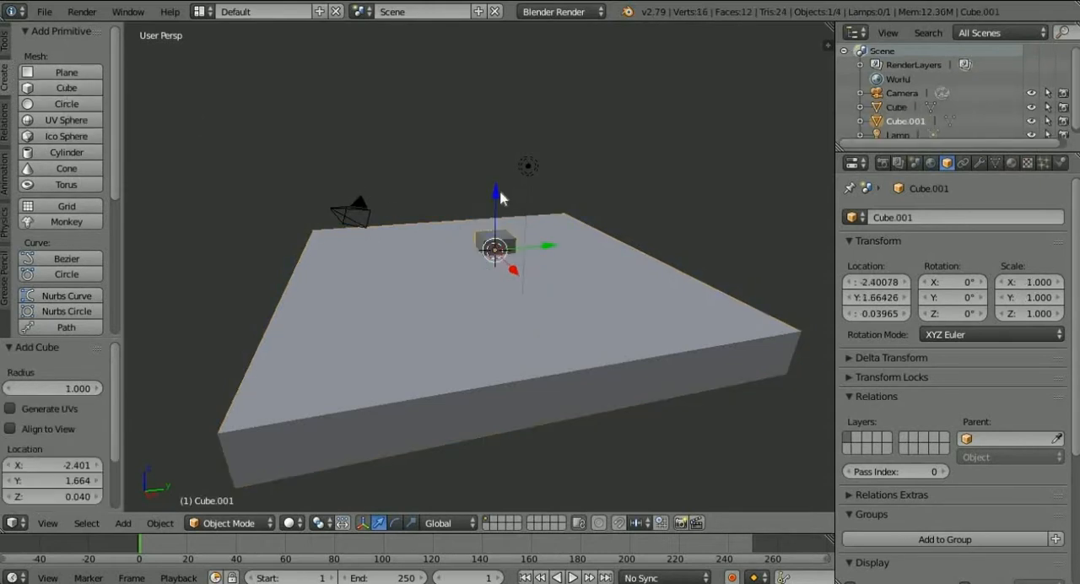
drag(492, 195, 489, 162)
drag(547, 215, 470, 221)
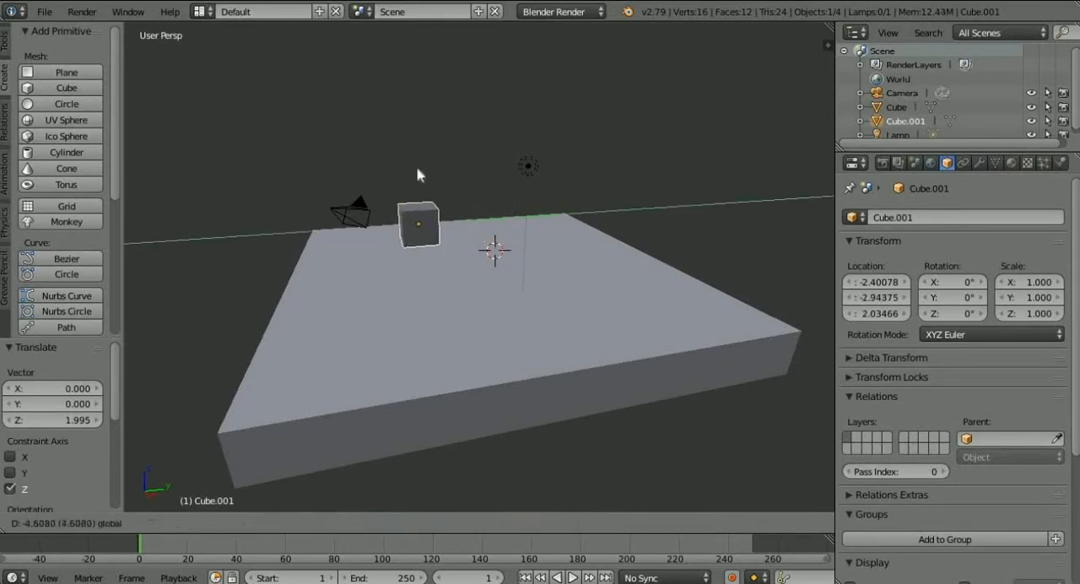
drag(417, 167, 429, 243)
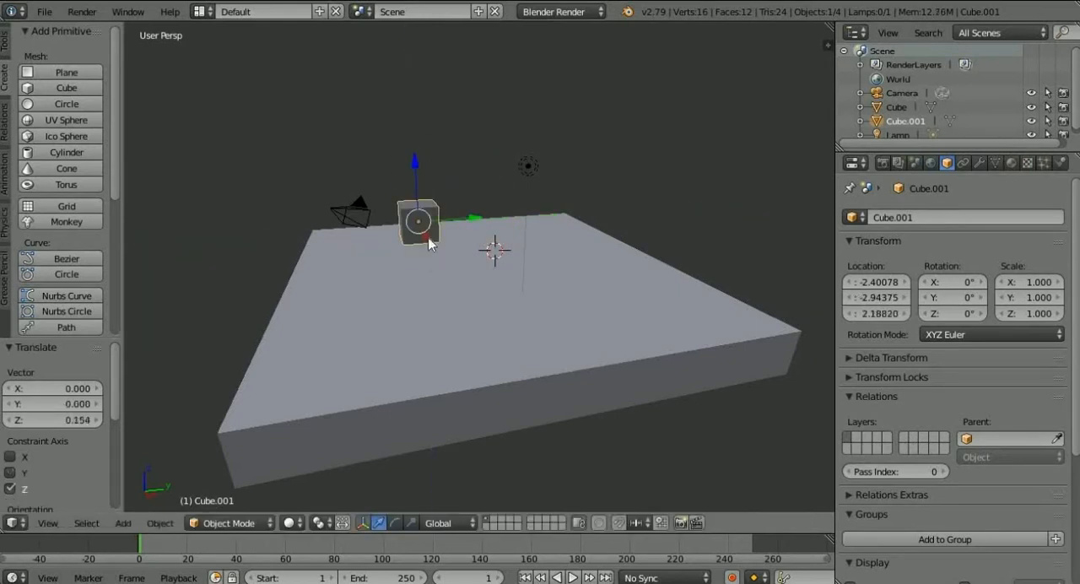
key(g)
key(x)
click(435, 281)
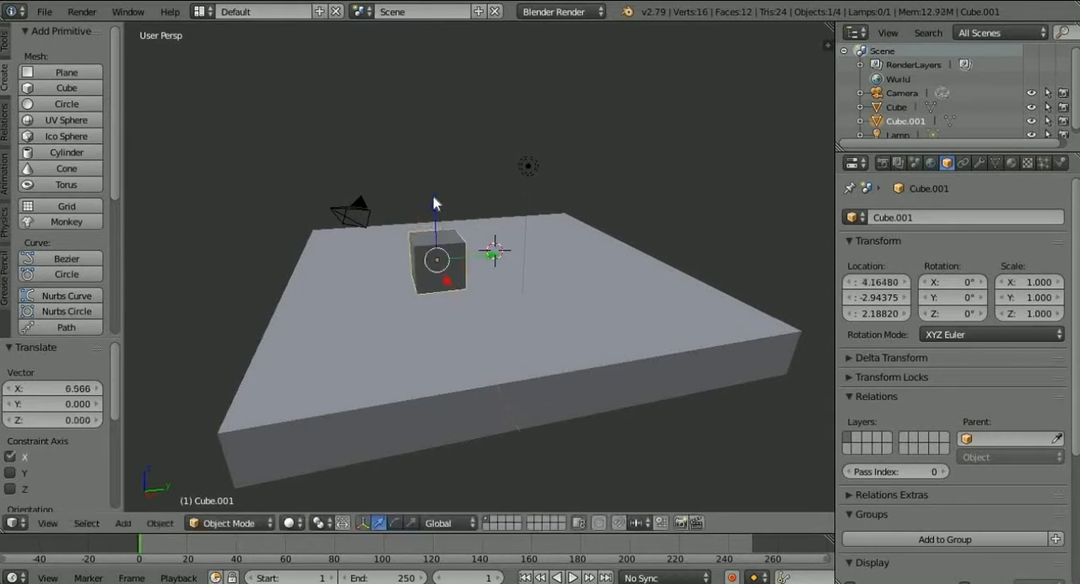
drag(434, 202, 437, 228)
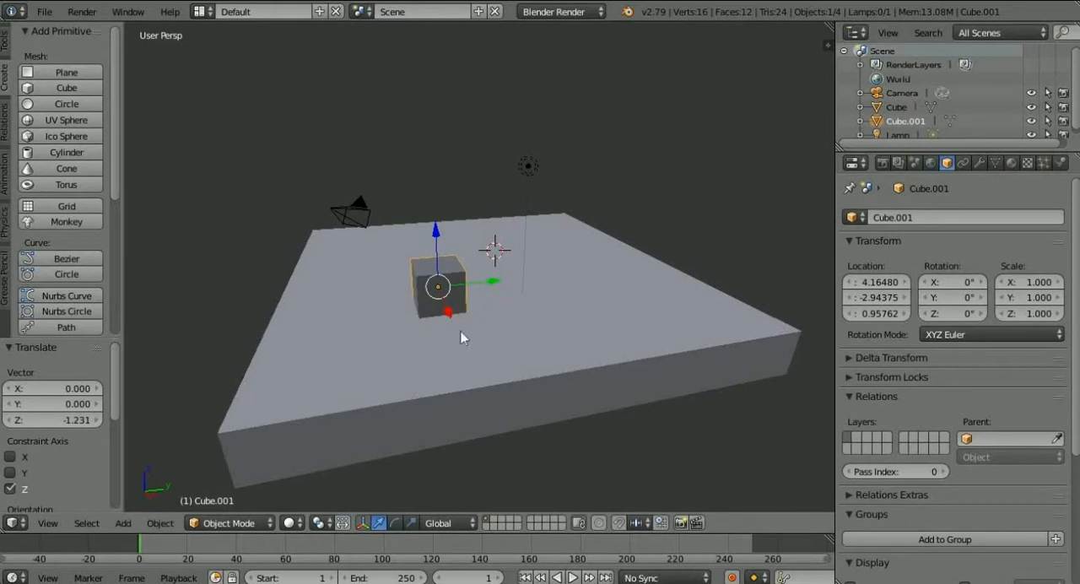
Move the small cube about -9.869 along X and then along Y toward a slab corner, and lay out five duplicates in a curved row.
middle_drag(482, 341, 345, 211)
drag(365, 209, 584, 245)
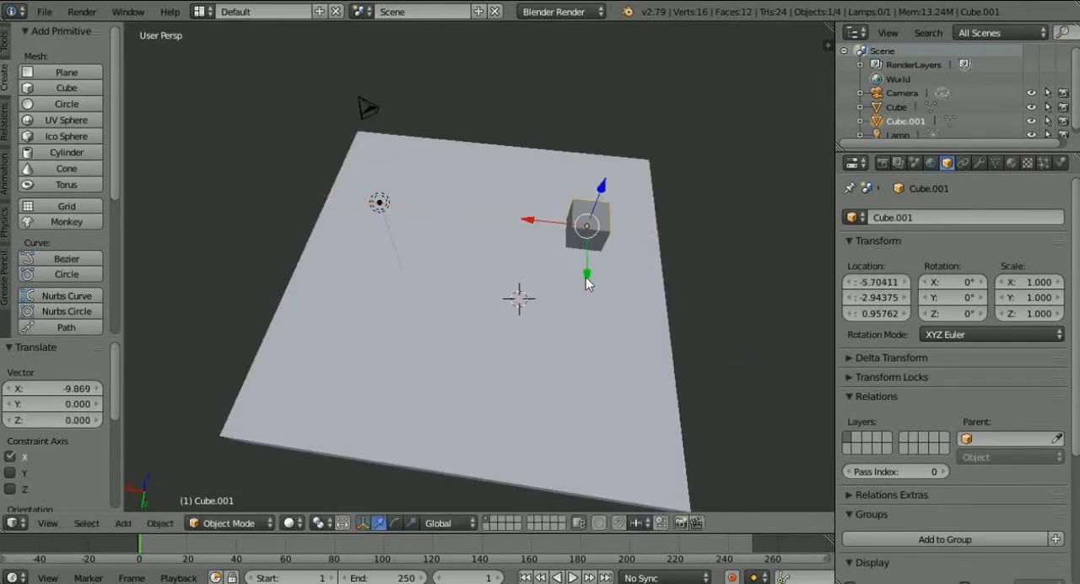
drag(588, 283, 586, 251)
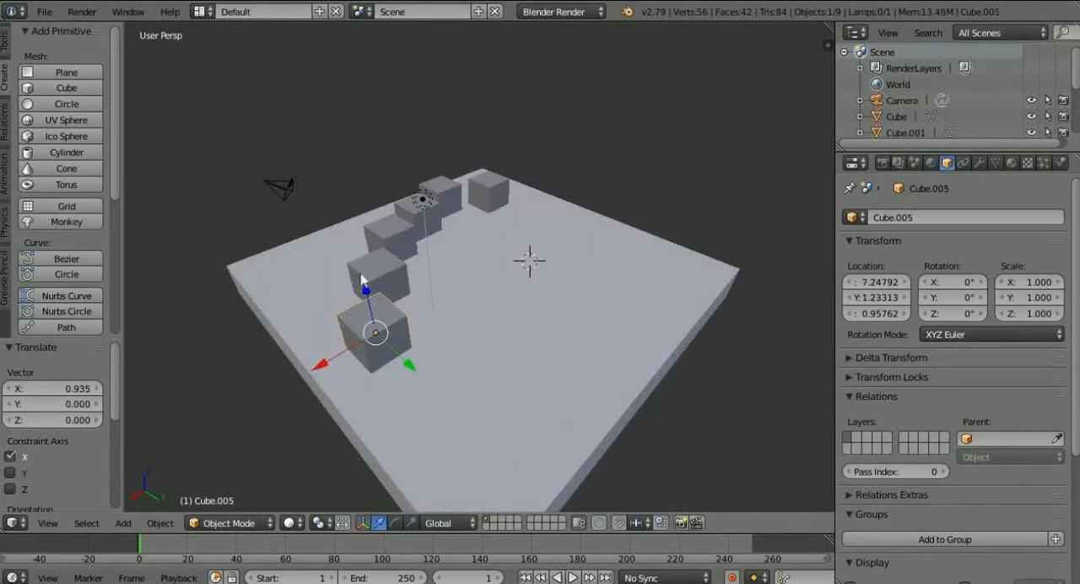
Toggle the selection of all objects until none is selected, and place the 3D cursor in the empty space beside the slab.
key(a)
key(a)
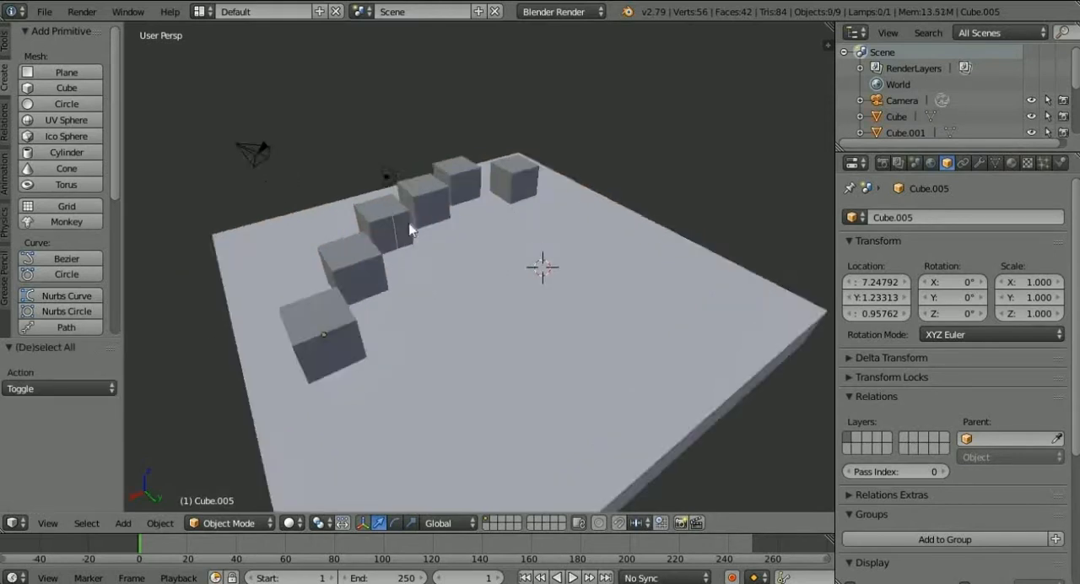
middle_drag(410, 229, 619, 242)
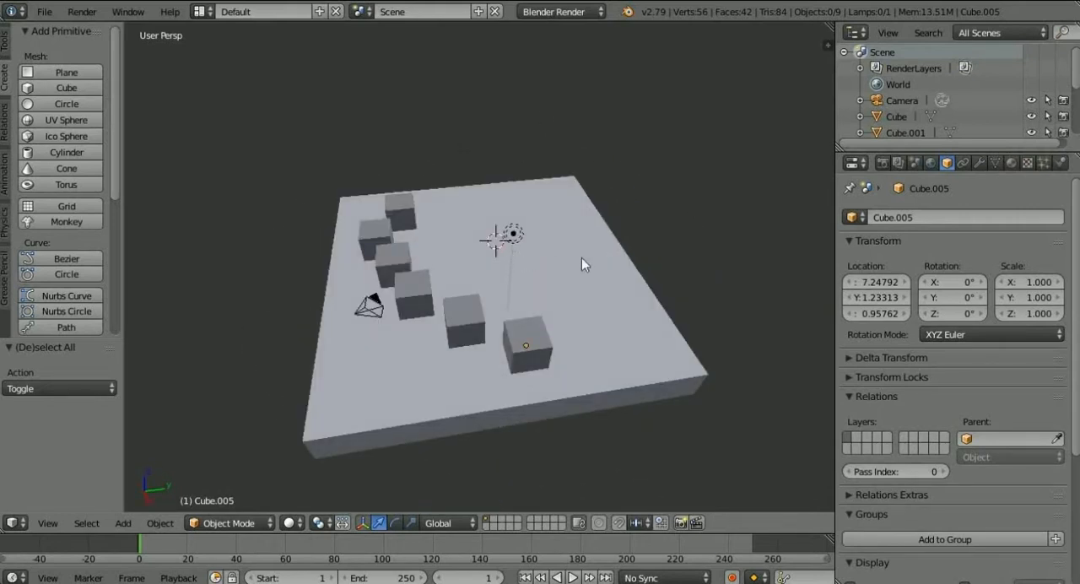
middle_drag(582, 257, 624, 217)
click(680, 258)
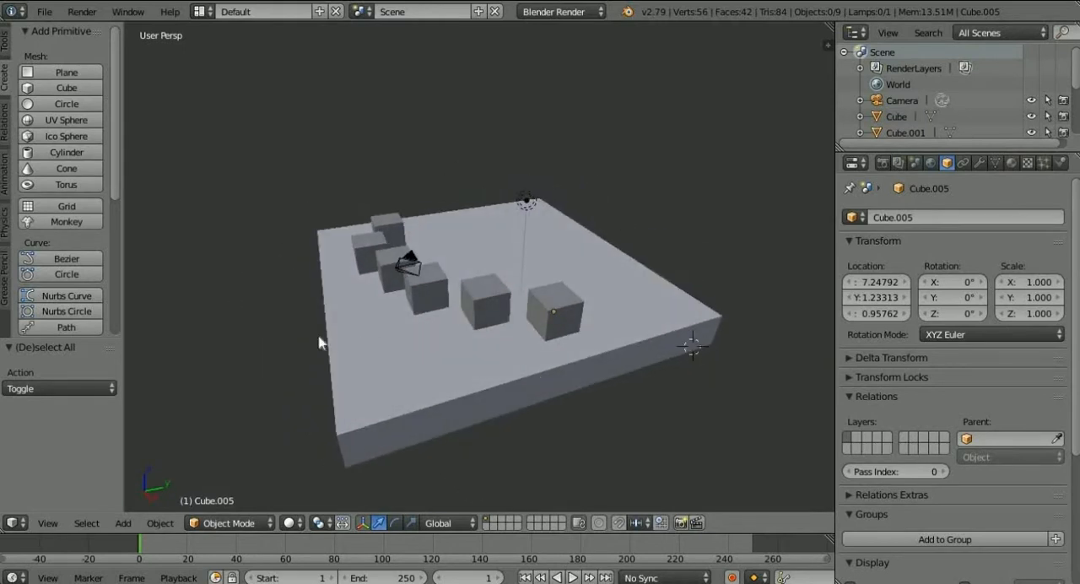
mouse_move(659, 294)
middle_down()
mouse_move(711, 379)
mouse_move(734, 393)
mouse_move(648, 321)
mouse_move(660, 308)
middle_up()
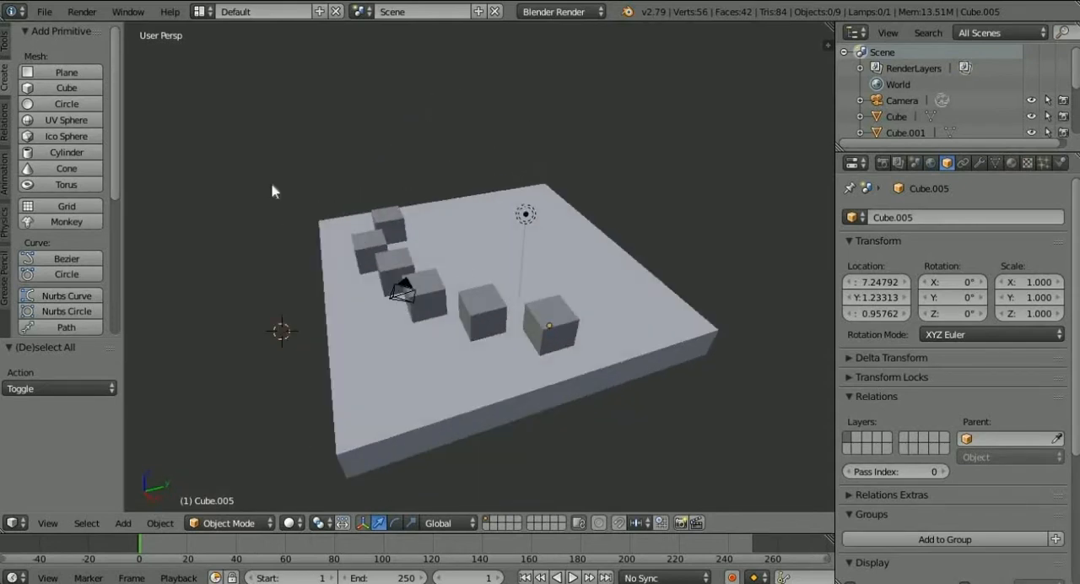
Add a cone and move it over the slab's far corner at about X -4.383, Y 5.638, Z 1.555.
click(69, 170)
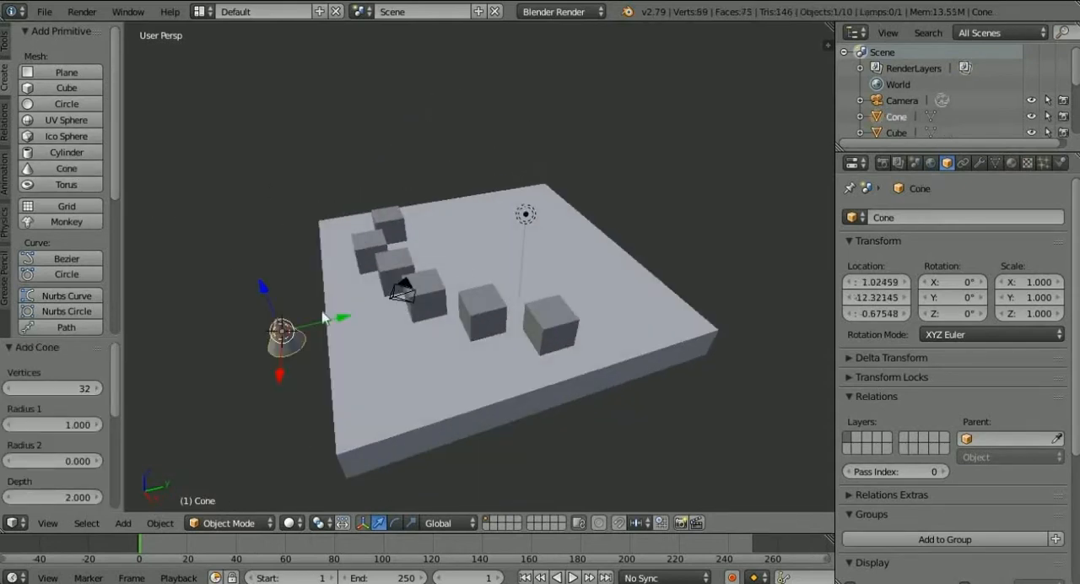
drag(336, 325, 578, 203)
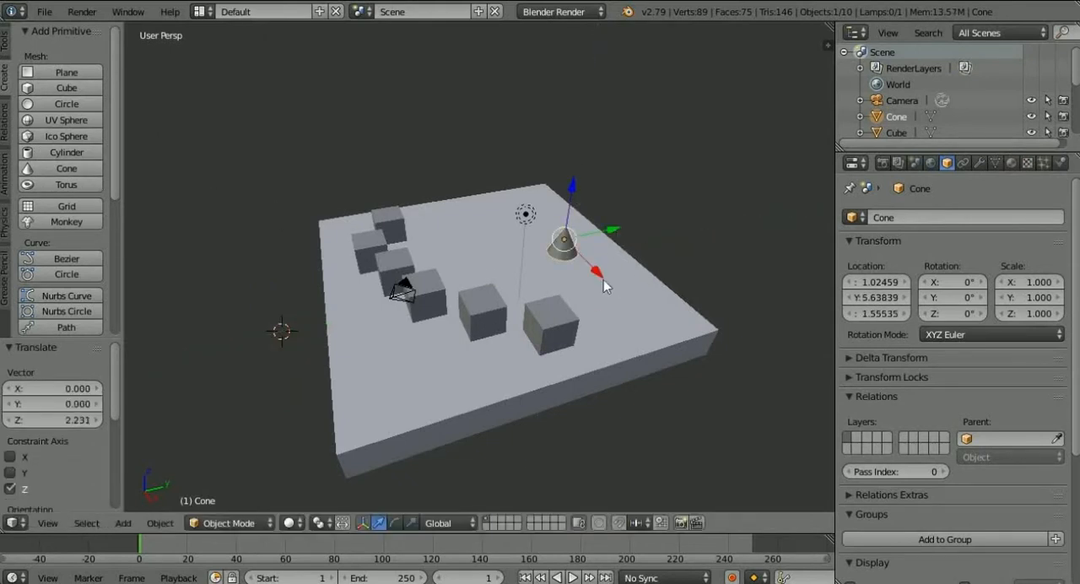
drag(598, 275, 807, 257)
Set the cone's X, Y and Z scale to 10.
click(1034, 282)
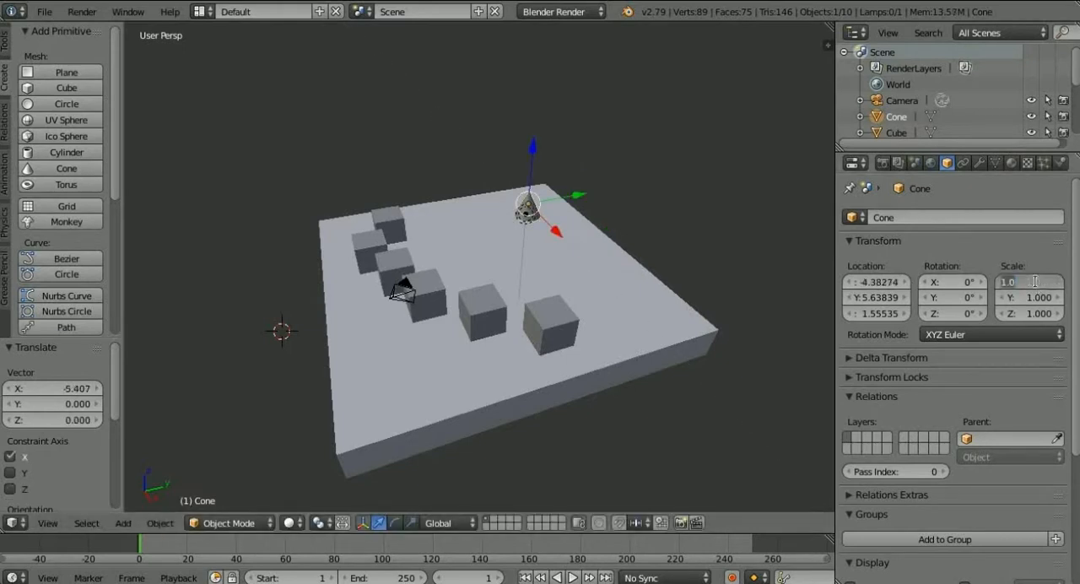
text(10)
key(Return)
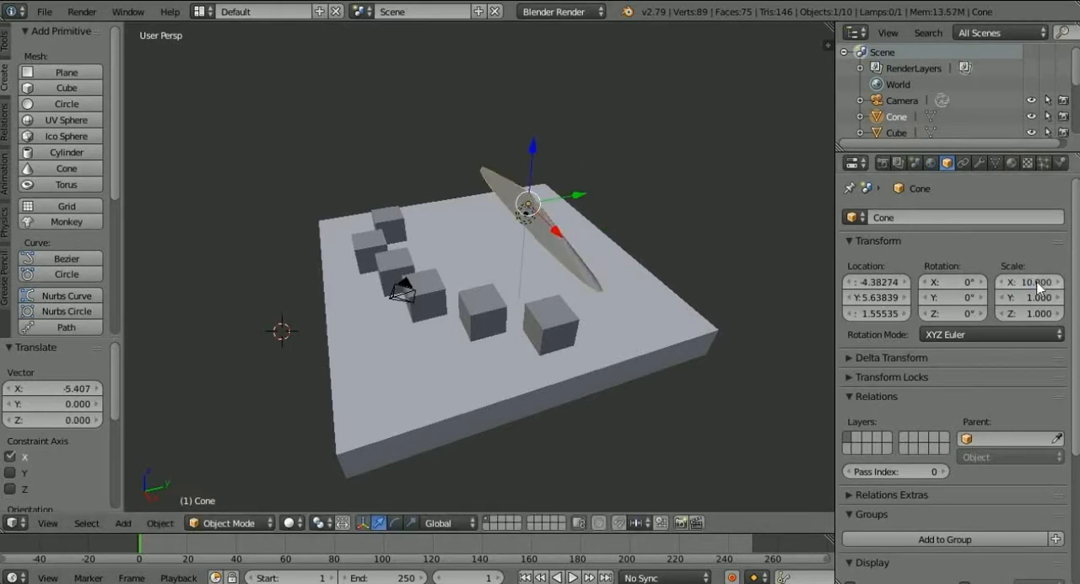
click(1043, 295)
key(Return)
click(1042, 313)
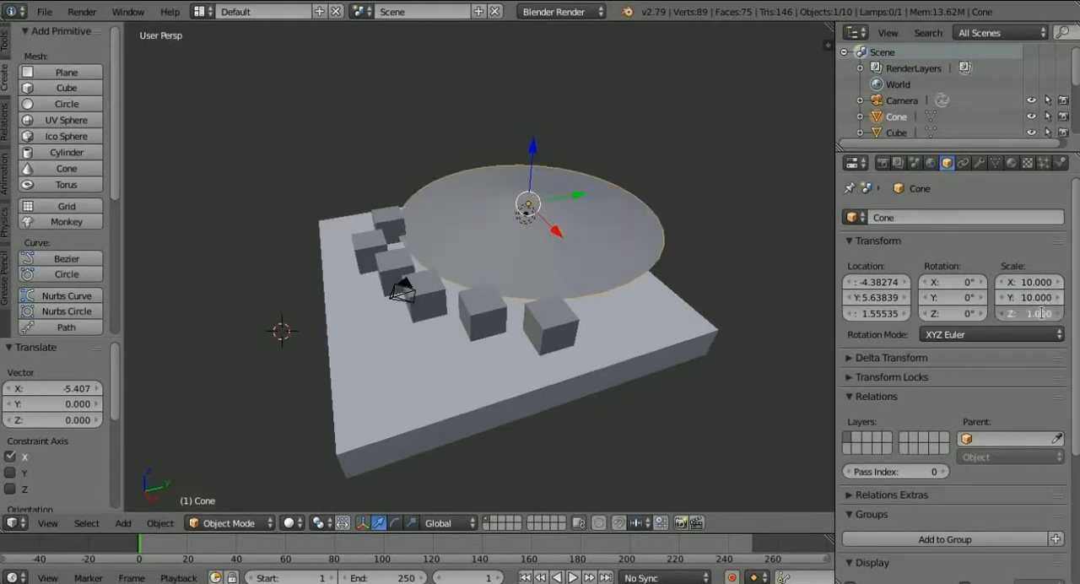
key(Return)
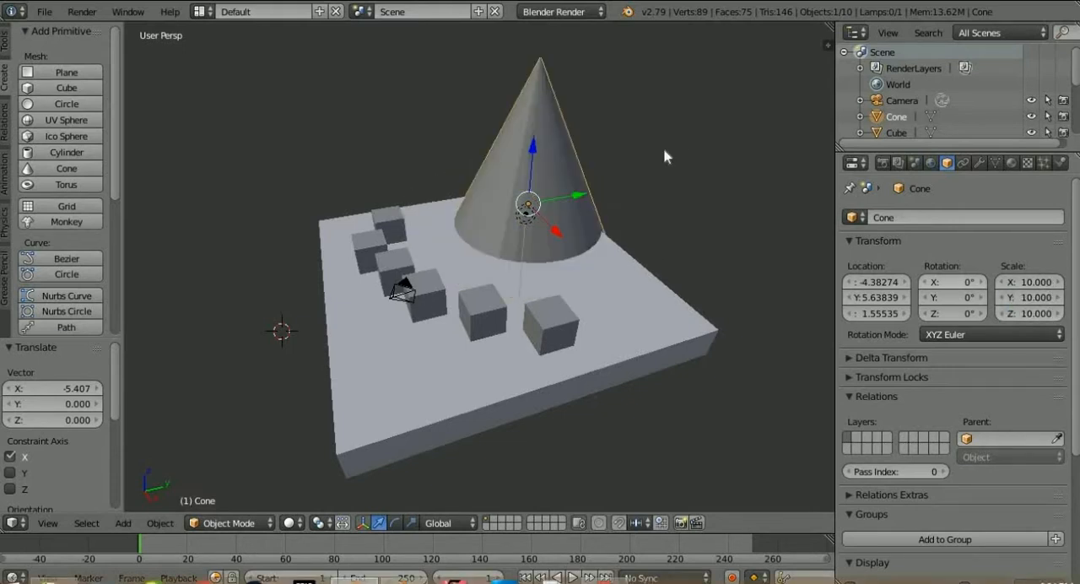
Move the cone up and beyond the slab's far corner to about X -8.932, Y 8.854, Z 9.884.
mouse_move(579, 198)
mouse_down()
mouse_move(620, 194)
mouse_move(611, 233)
mouse_move(566, 197)
mouse_up()
drag(545, 98, 589, 505)
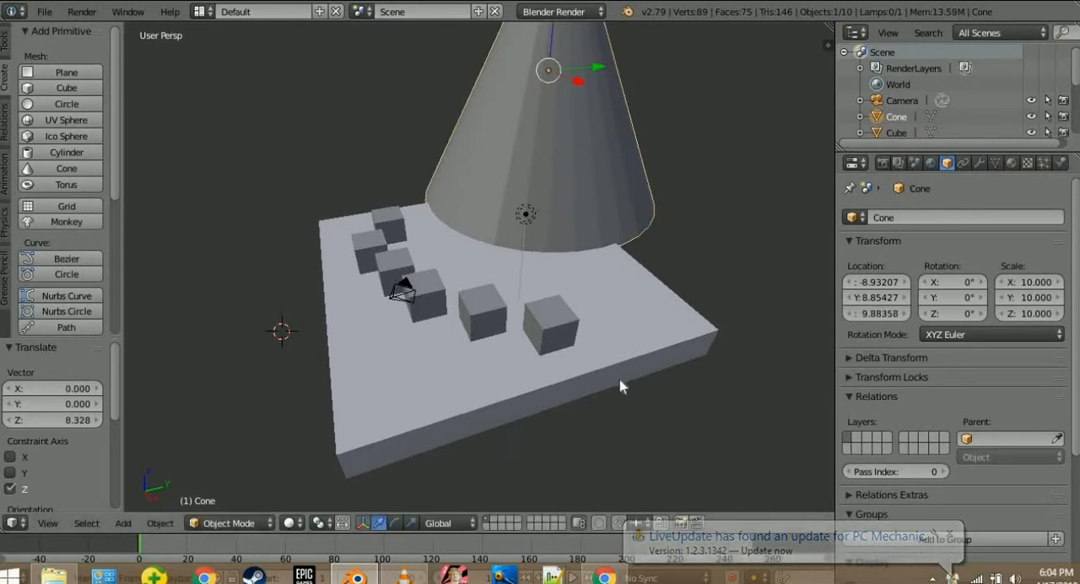
middle_drag(620, 380, 620, 357)
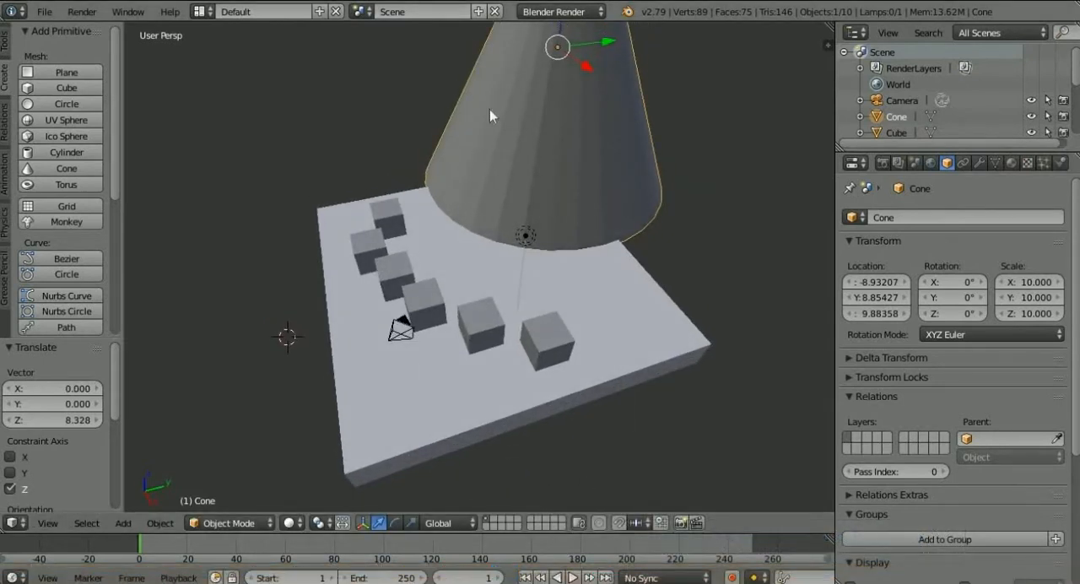
Try moving the cone about 19.382 along X past the slab's side, and undo the move.
drag(588, 73, 828, 240)
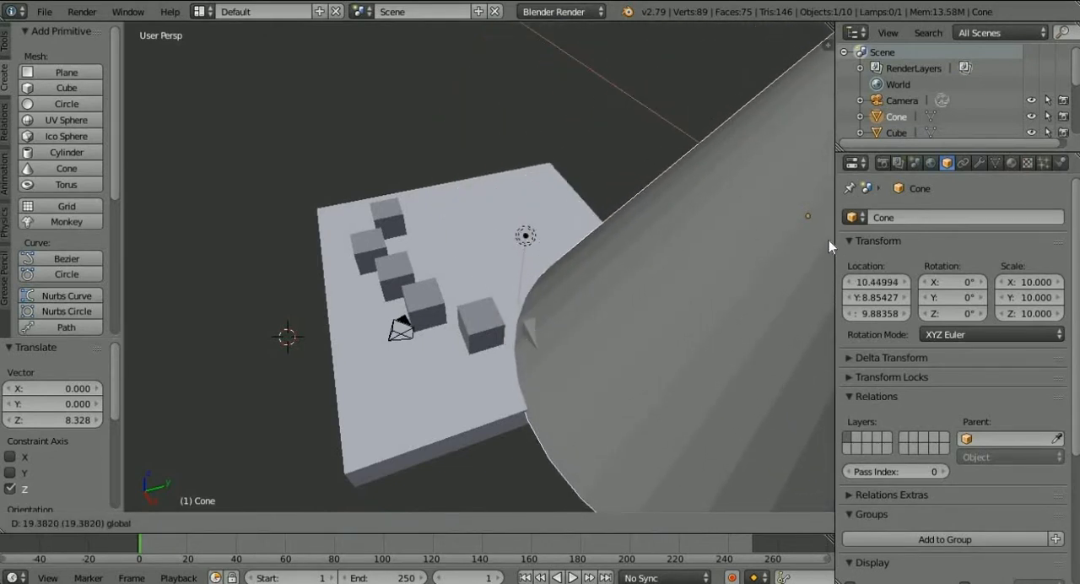
drag(828, 240, 602, 35)
key(ctrl+z)
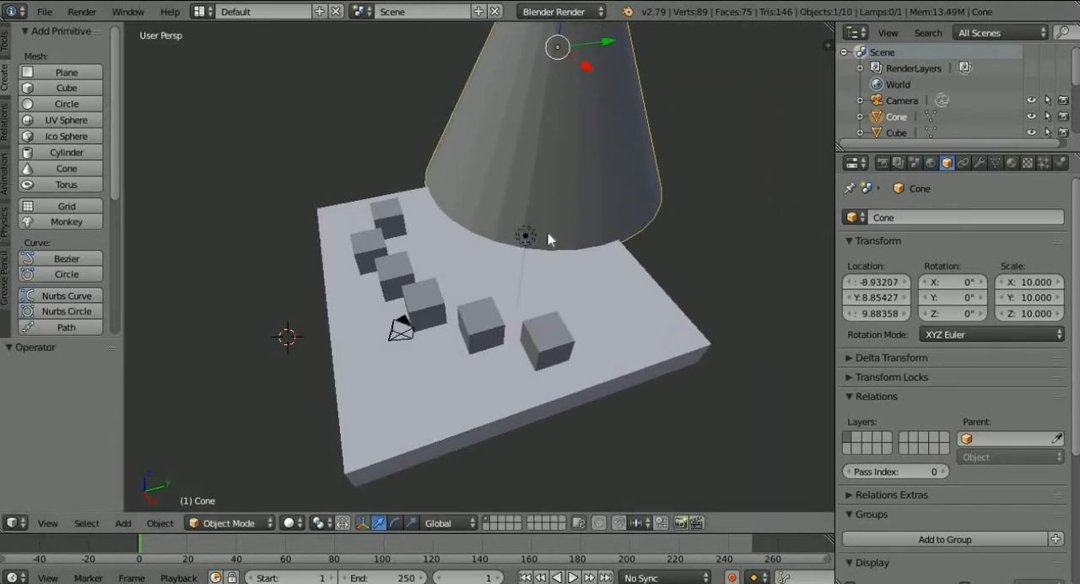
In the top view, shift the cone along Y and X to about X -7.116, Y 8.484.
middle_drag(549, 236, 593, 263)
key(KP_7)
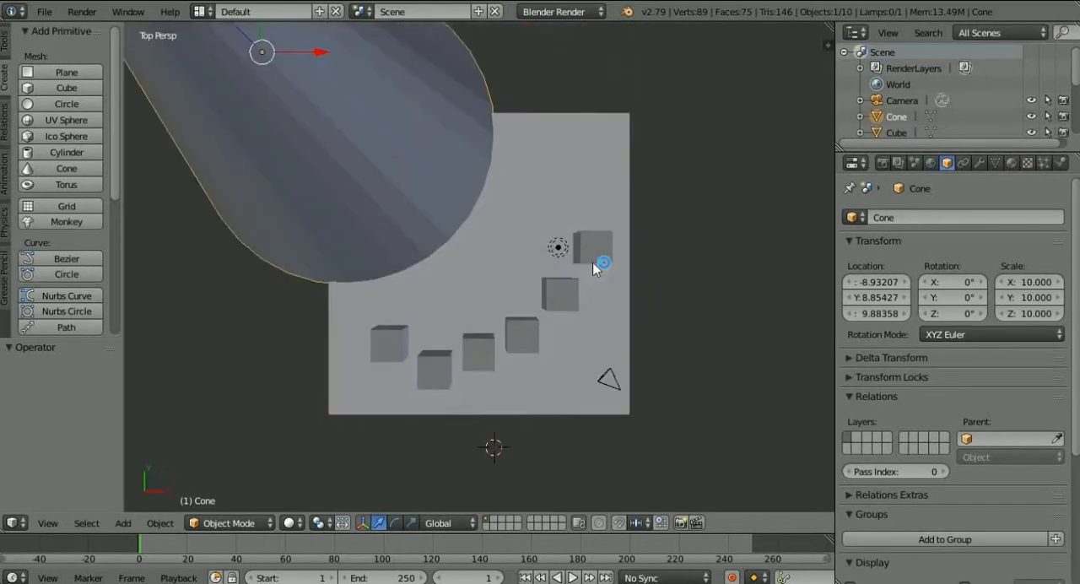
scroll(520, 262, down, 5)
scroll(520, 262, up, 2)
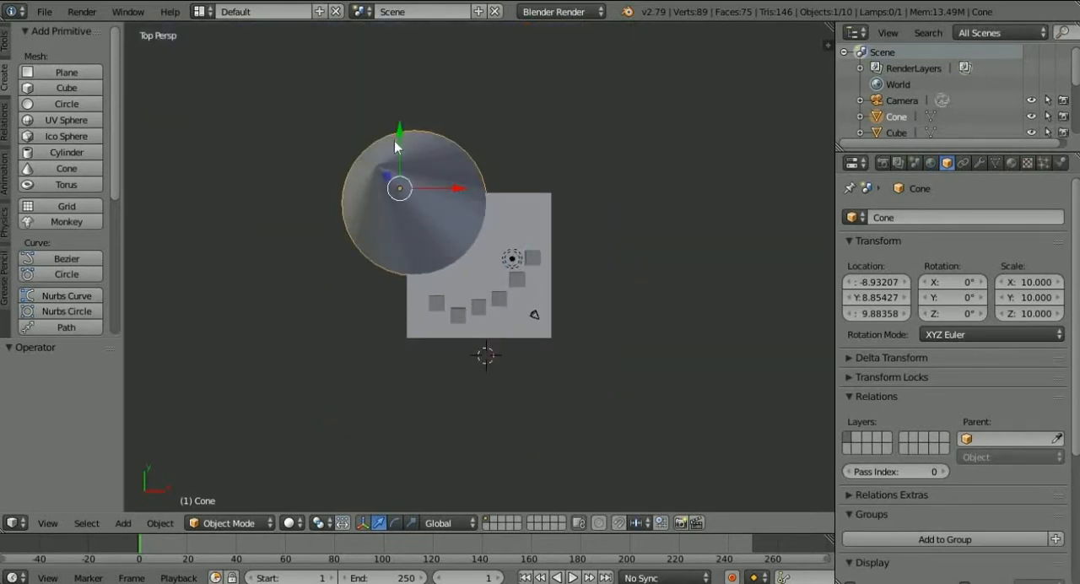
drag(395, 141, 396, 131)
drag(470, 198, 515, 199)
Lower the cone to about Z 9.025 and move it outward at the slab's corner to about X -10.605, Y 10.137.
middle_drag(565, 188, 499, 108)
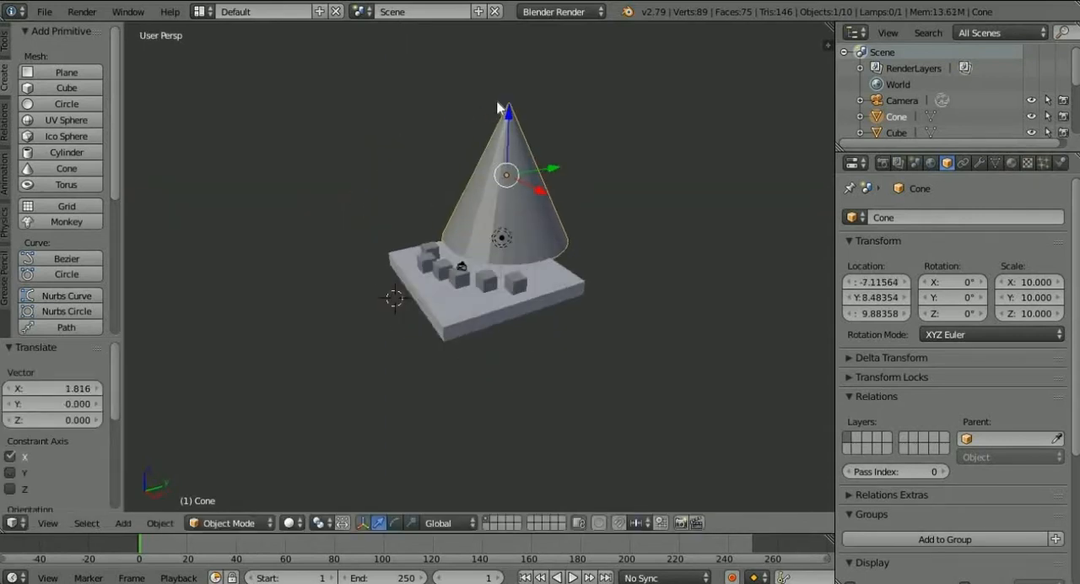
drag(510, 118, 514, 180)
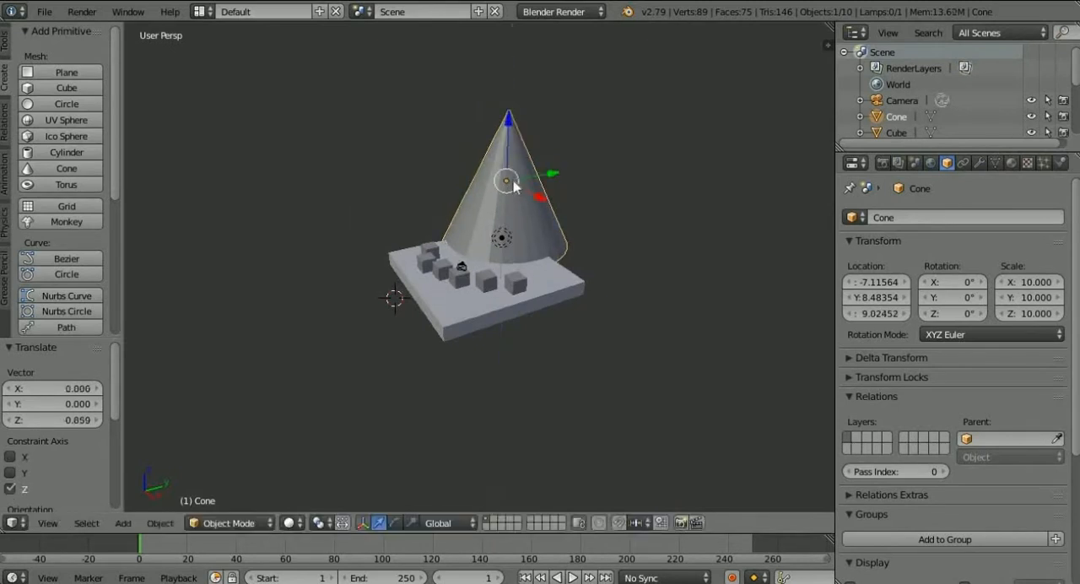
middle_drag(514, 180, 441, 218)
scroll(508, 178, up, 5)
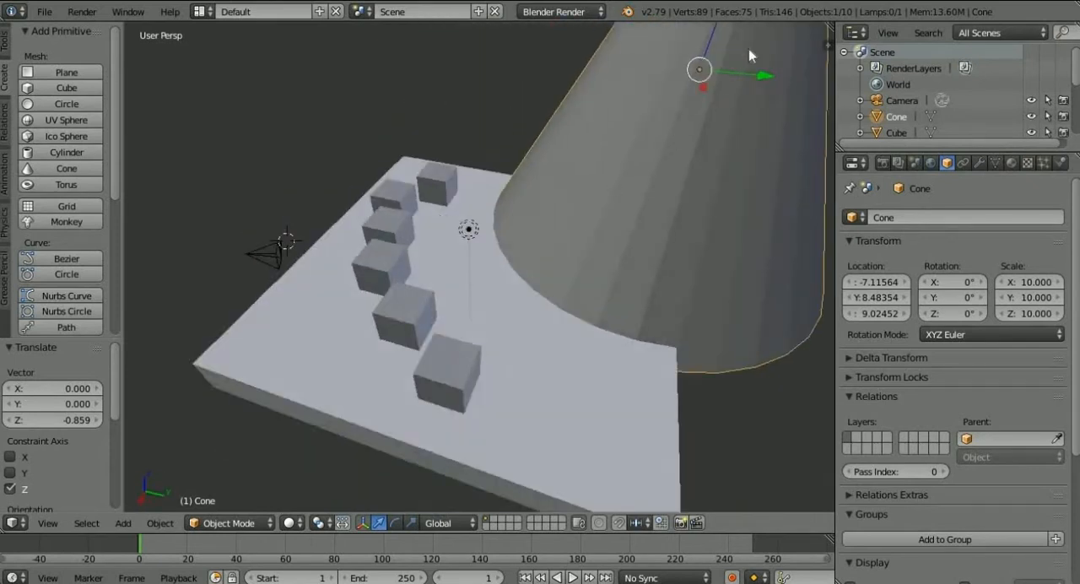
mouse_move(750, 78)
mouse_down()
mouse_move(788, 96)
mouse_move(743, 69)
mouse_up()
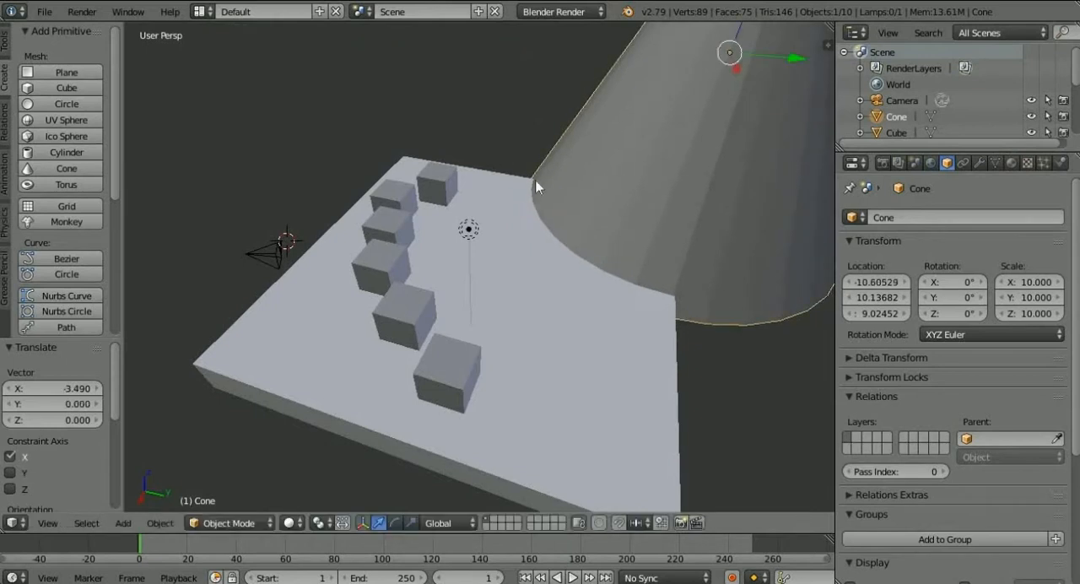
Add a UV sphere, move it about 1.966 along Y to the slab's edge and set its X scale to 10.
middle_drag(535, 180, 569, 216)
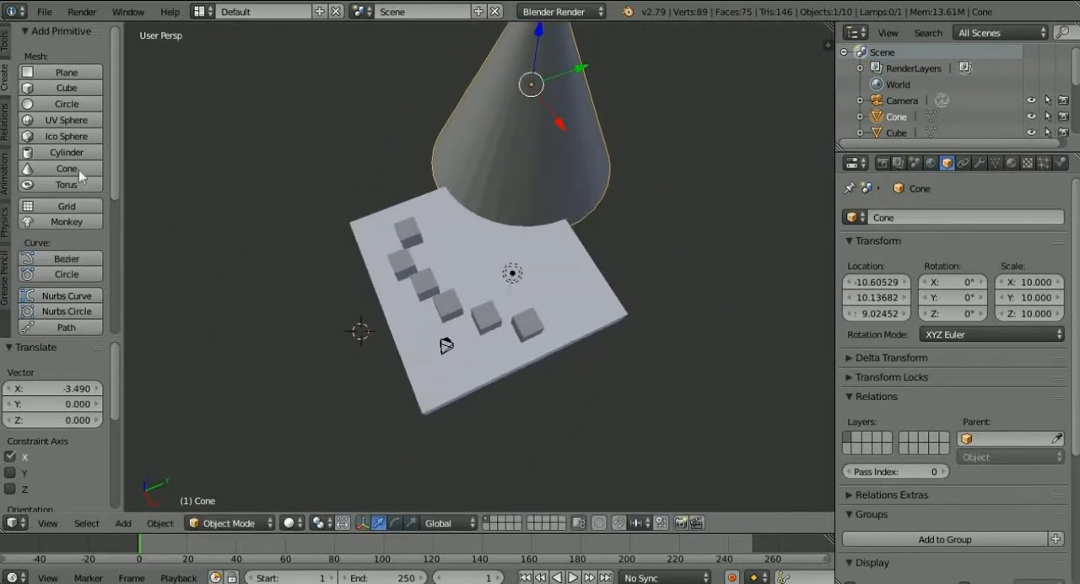
click(67, 120)
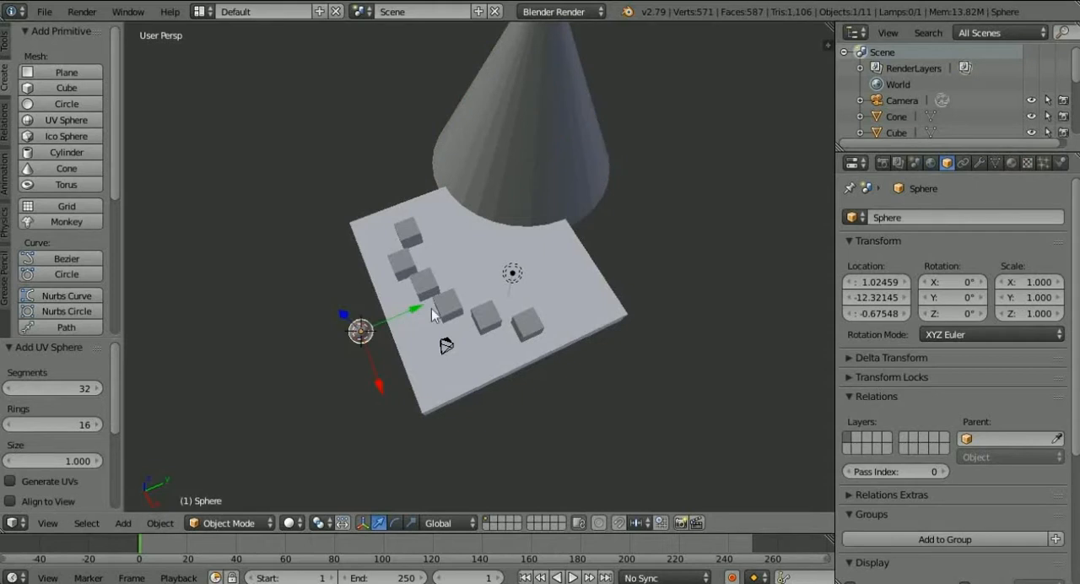
drag(431, 308, 451, 300)
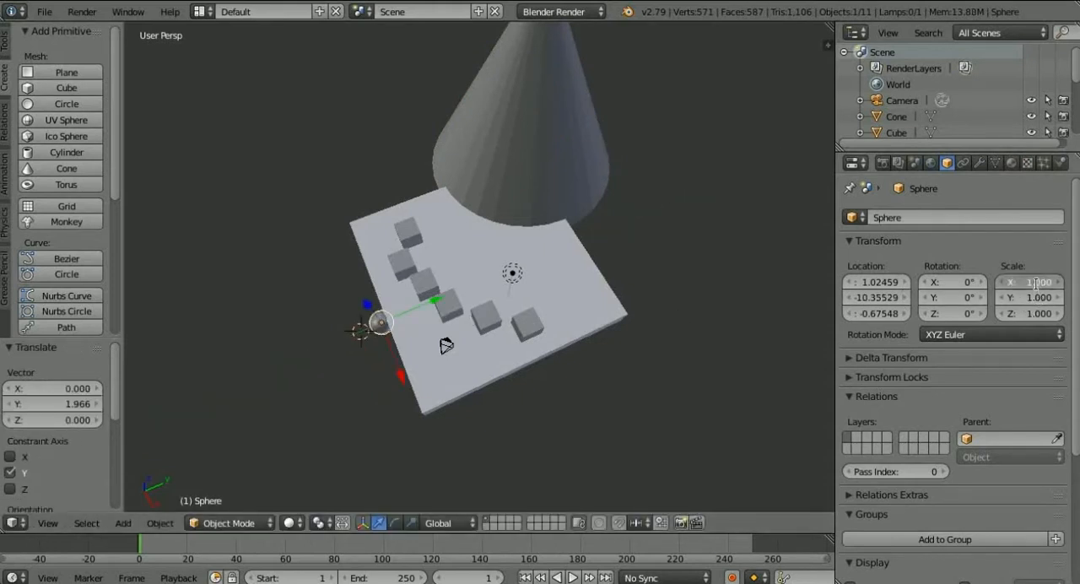
key(Return)
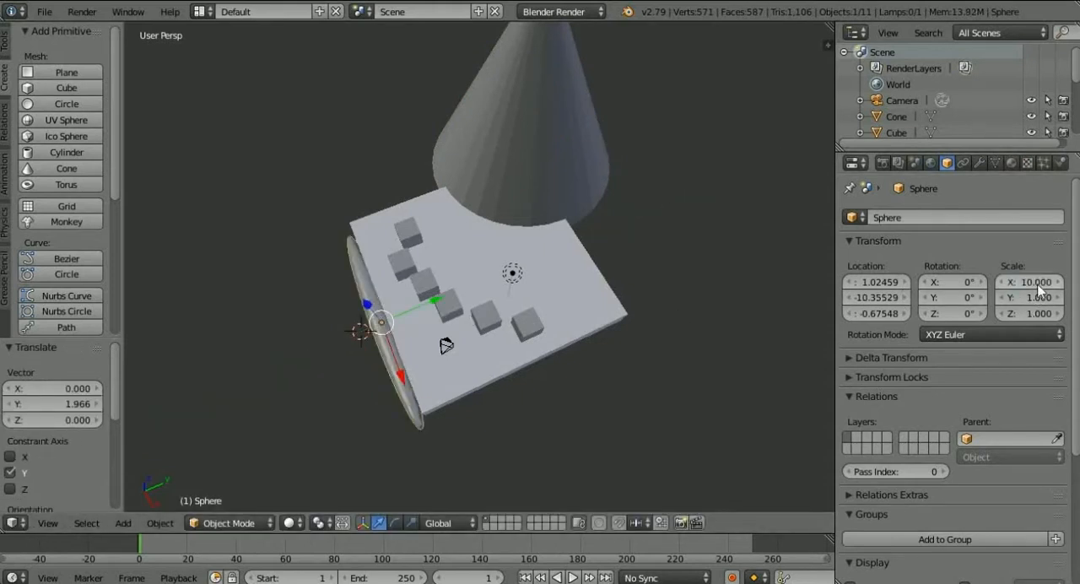
click(1035, 284)
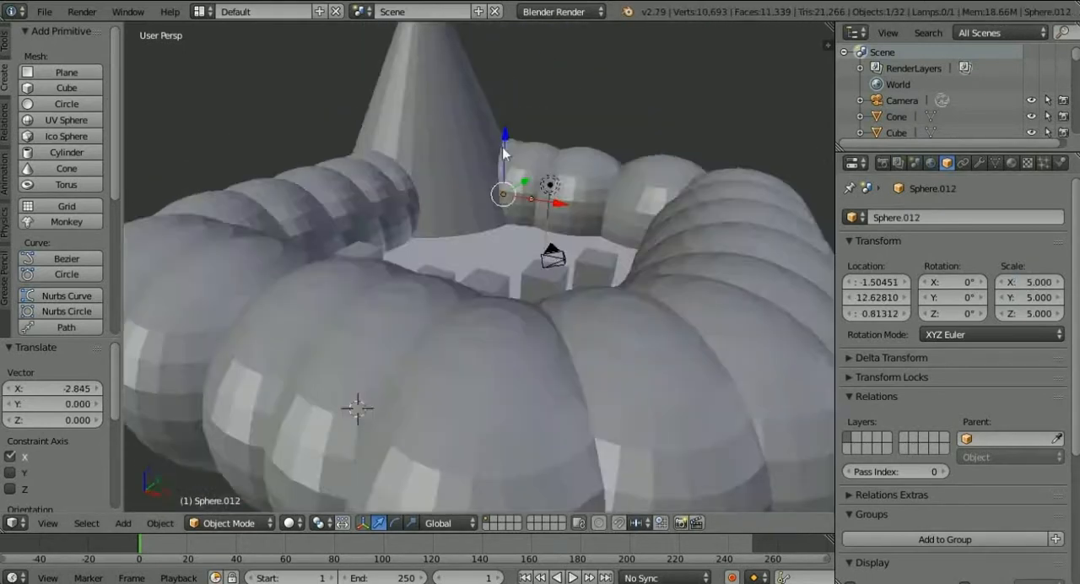
Examine the ring of spheres around the slab from several angles and through the camera.
middle_drag(503, 148, 570, 242)
scroll(433, 168, down, 4)
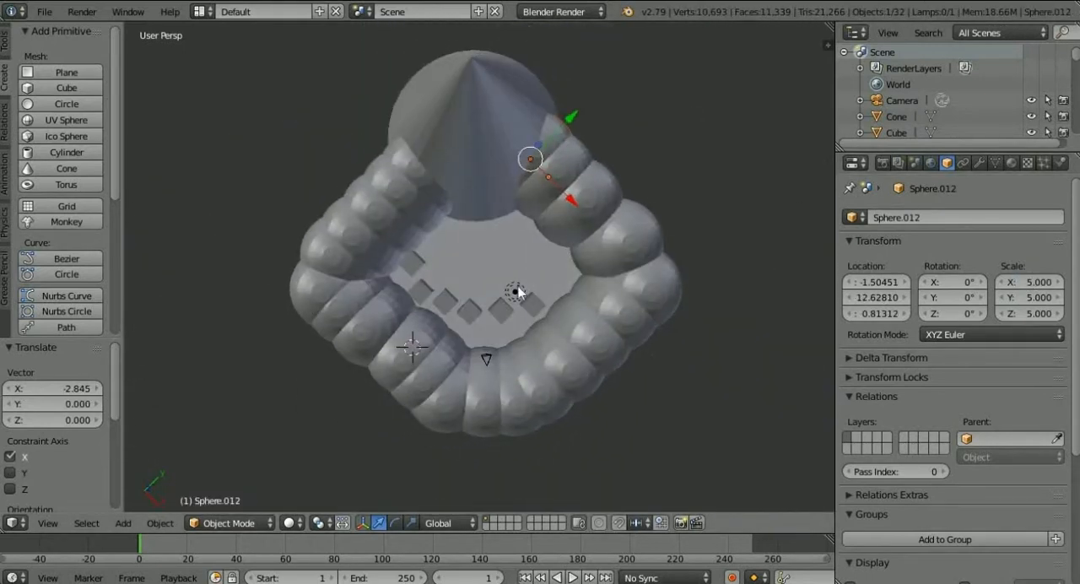
middle_drag(518, 292, 500, 189)
scroll(500, 189, up, 2)
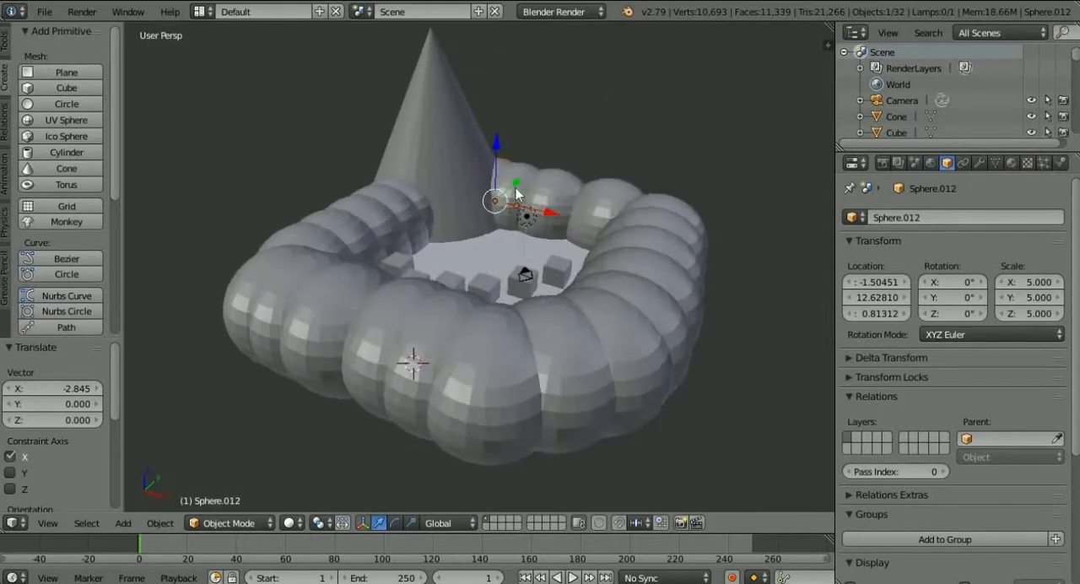
key(KP_0)
scroll(506, 189, up, 3)
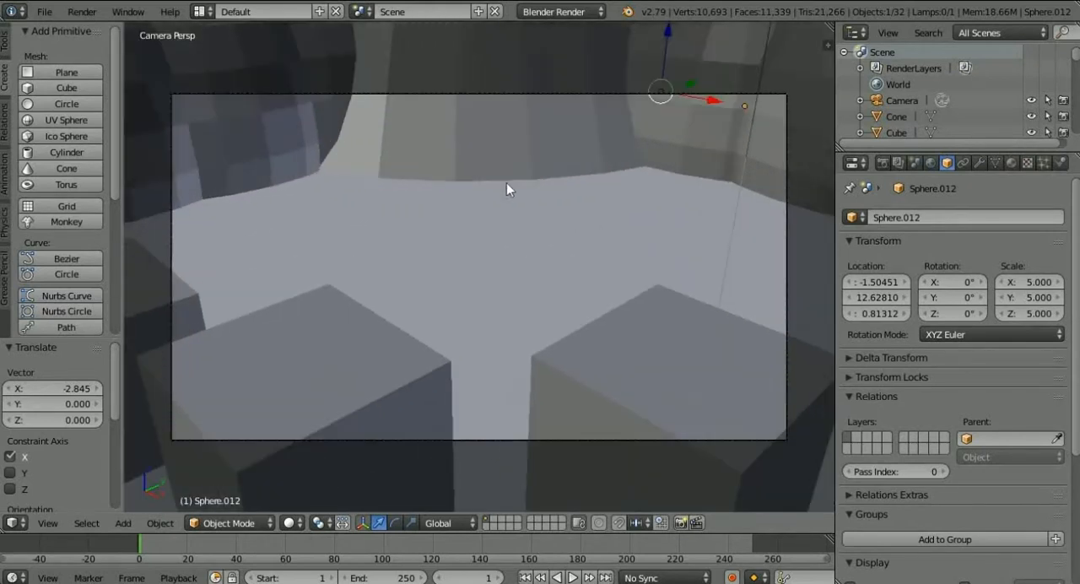
scroll(506, 184, up, 2)
scroll(507, 189, down, 6)
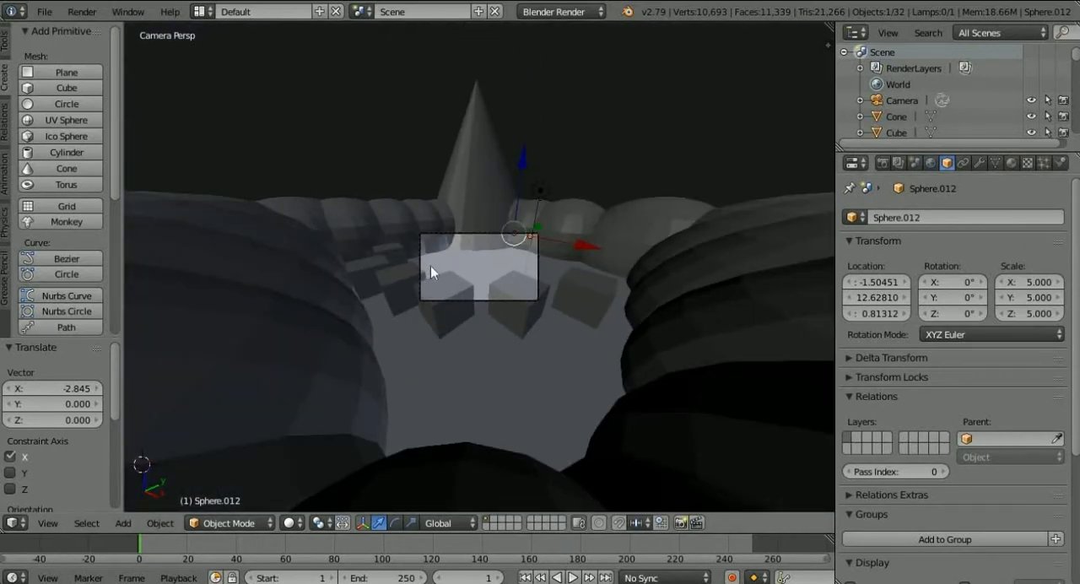
Switch repeatedly between the camera view and outside views to compare how the scene appears.
key(KP_0)
middle_drag(540, 326, 451, 242)
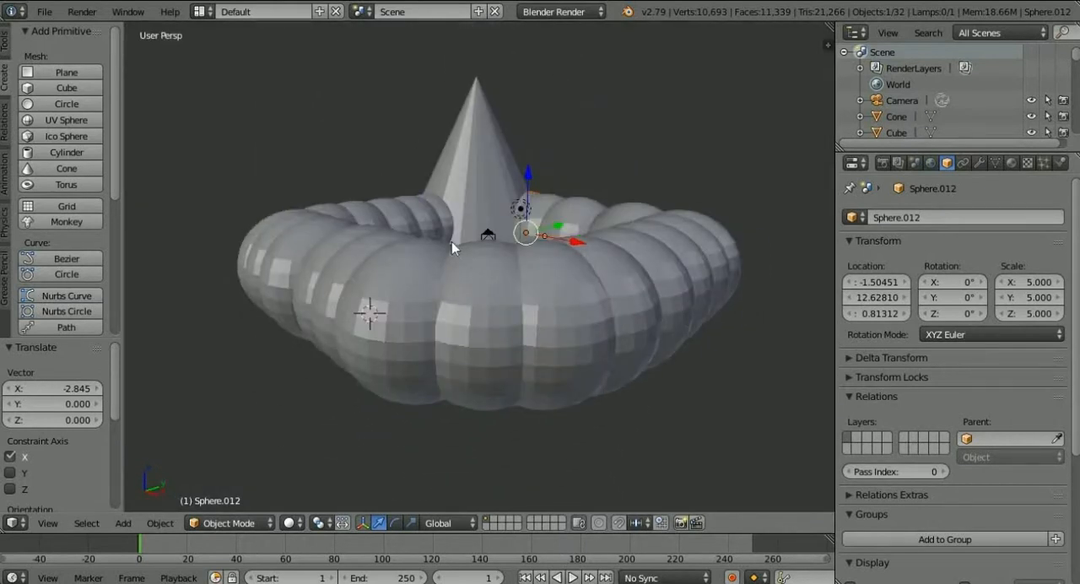
key(KP_0)
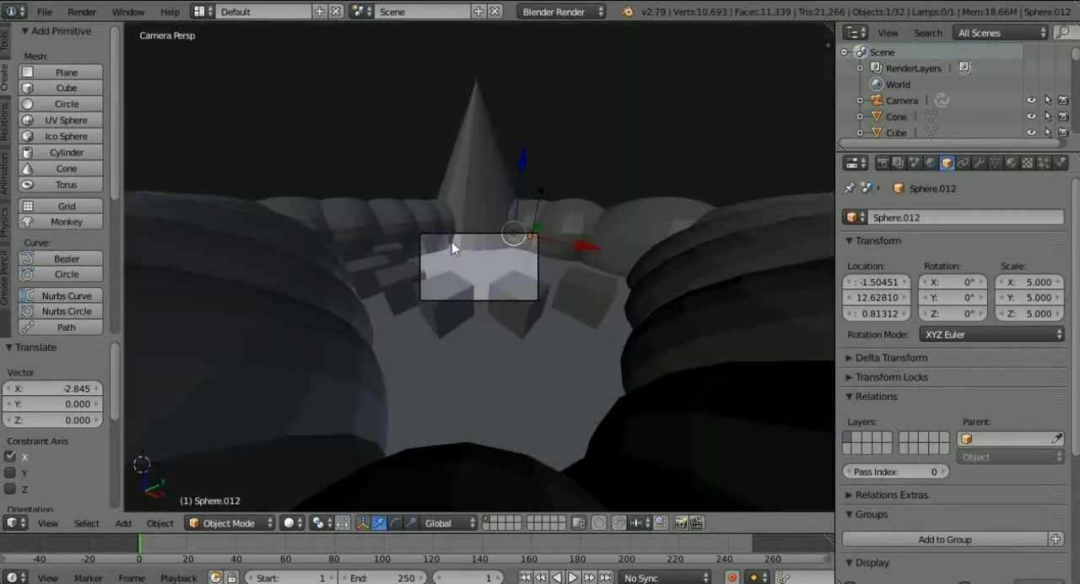
key(KP_0)
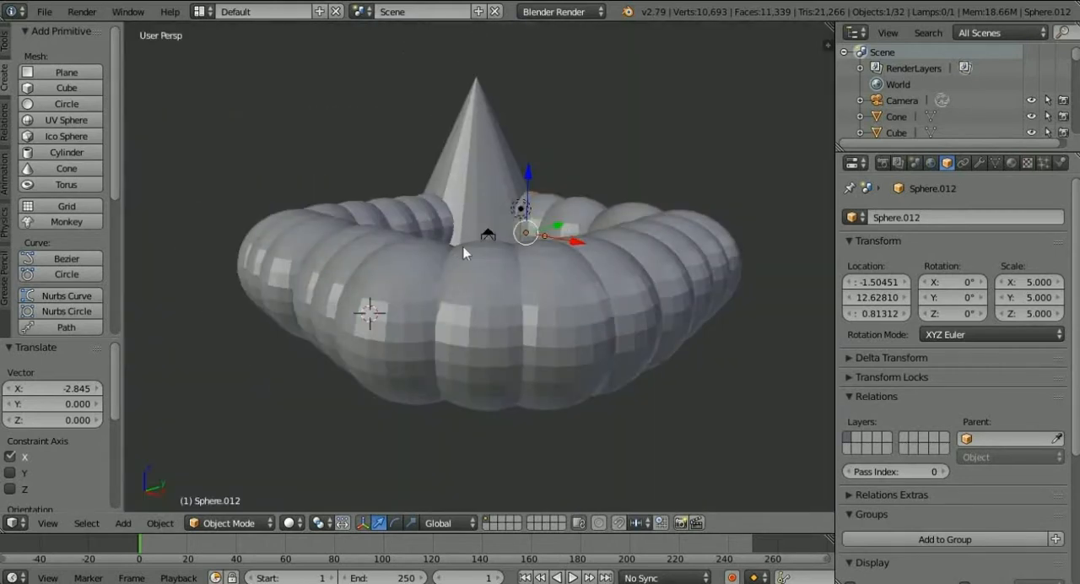
middle_drag(428, 314, 647, 312)
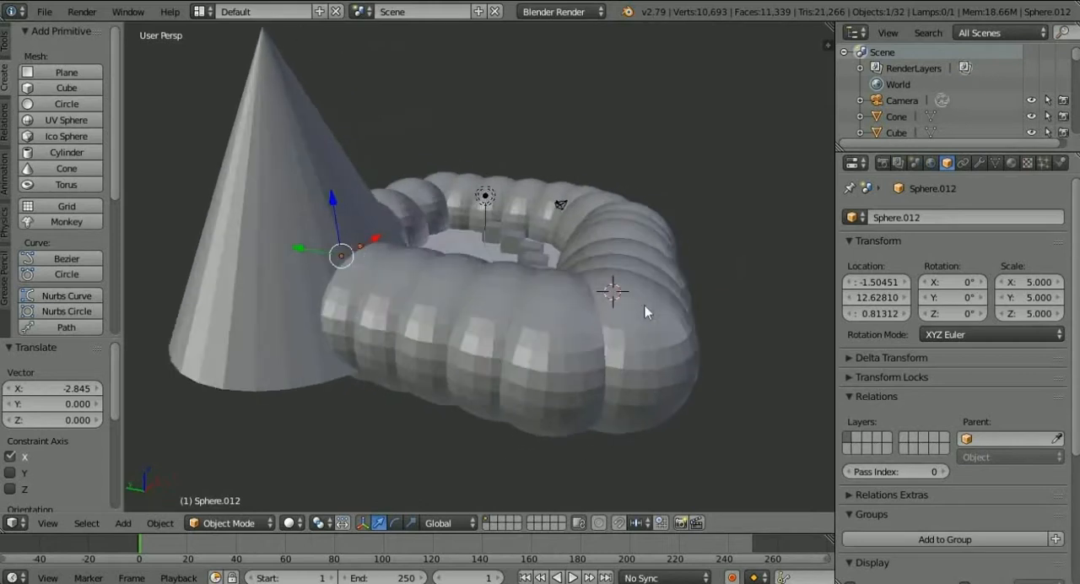
key(KP_0)
key(KP_0)
Set the X, Y and Z scale of the sphere at the wall's outer corner beyond the cone to 6.
middle_drag(474, 306, 463, 332)
right_click(411, 386)
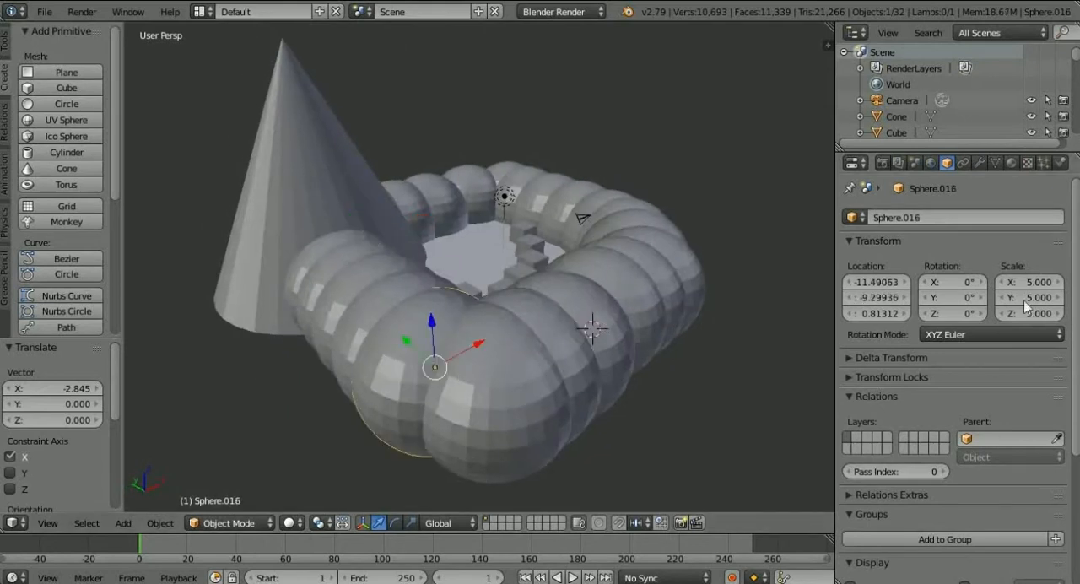
click(1035, 282)
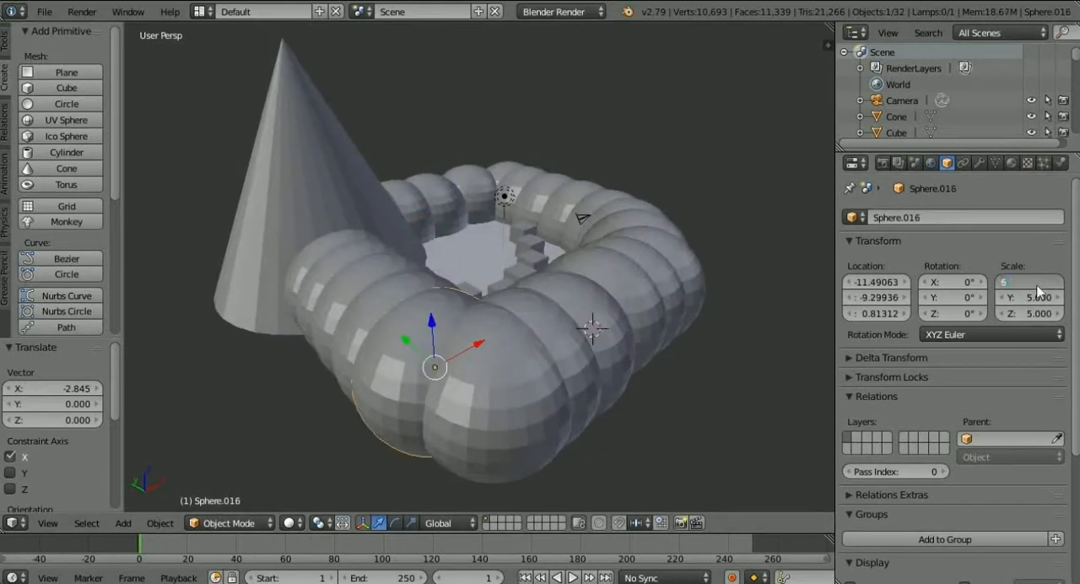
text(6)
key(Return)
middle_drag(784, 289, 801, 334)
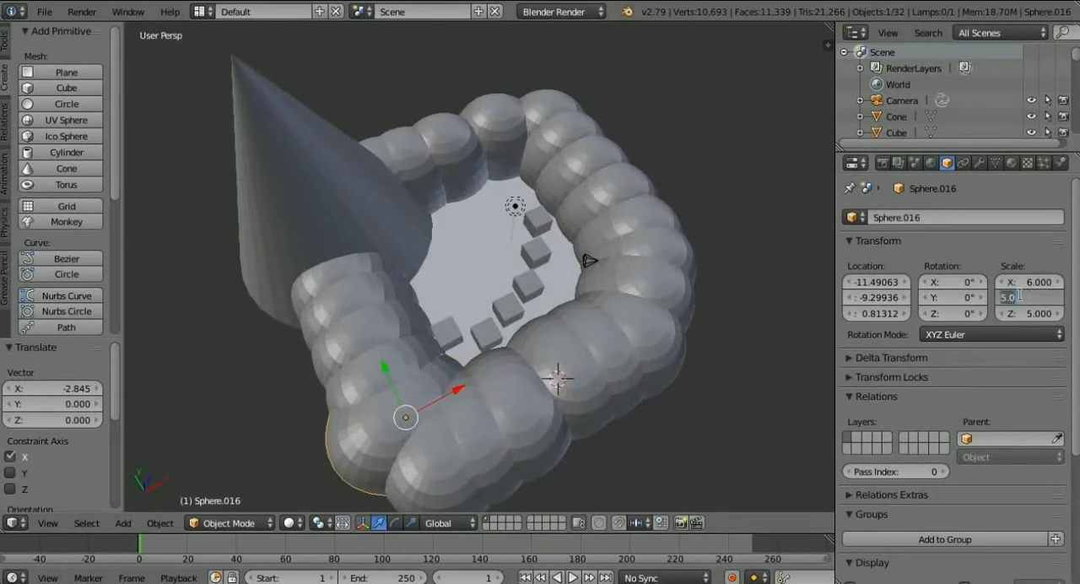
text(6)
key(Return)
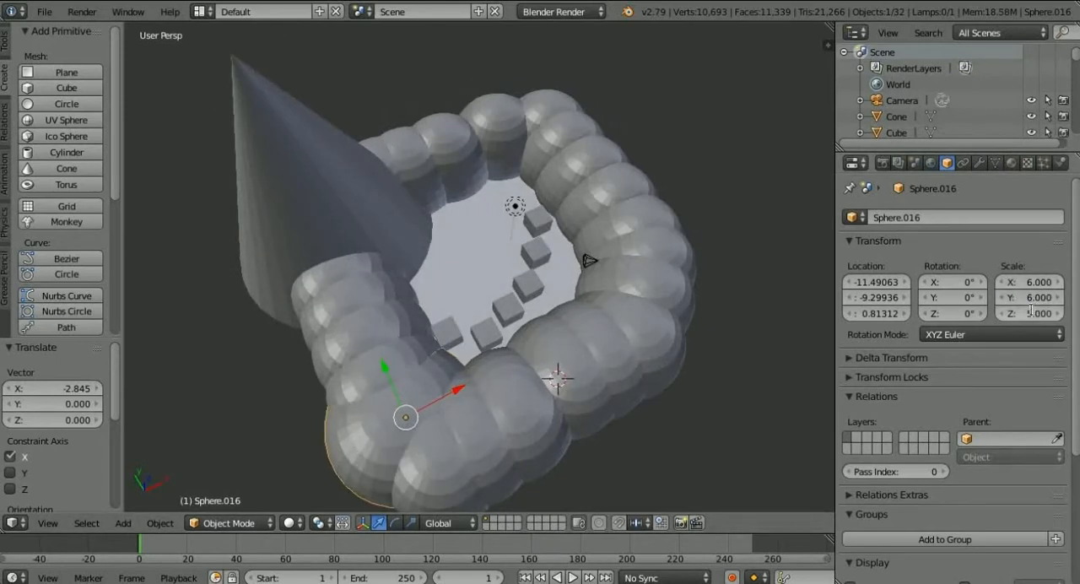
text(6)
key(Return)
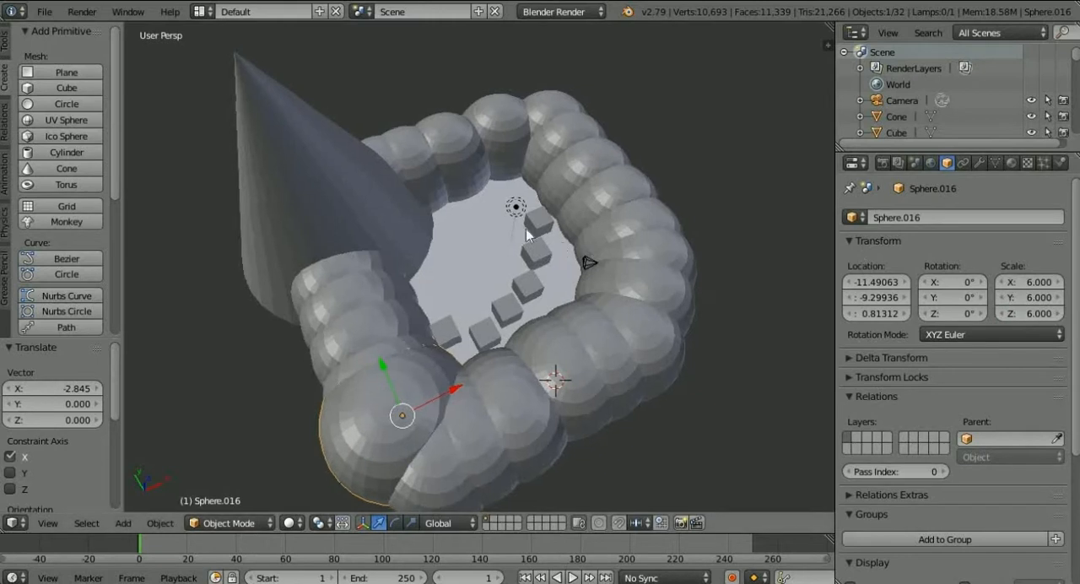
Raise the wall sphere between the enlarged corner sphere and the cone about 0.977 along Z.
middle_drag(525, 229, 473, 148)
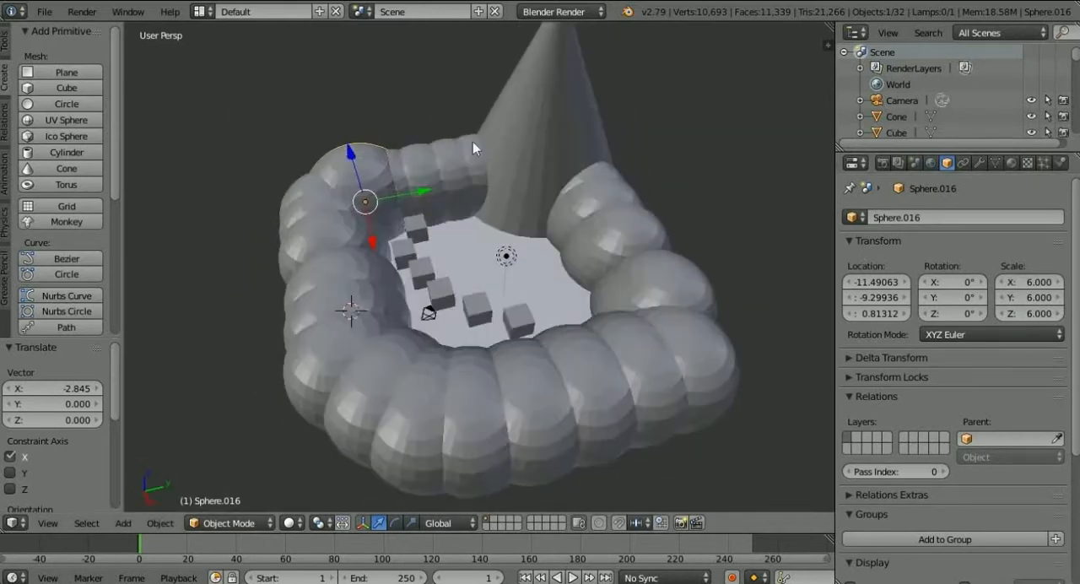
click(451, 159)
right_click(451, 155)
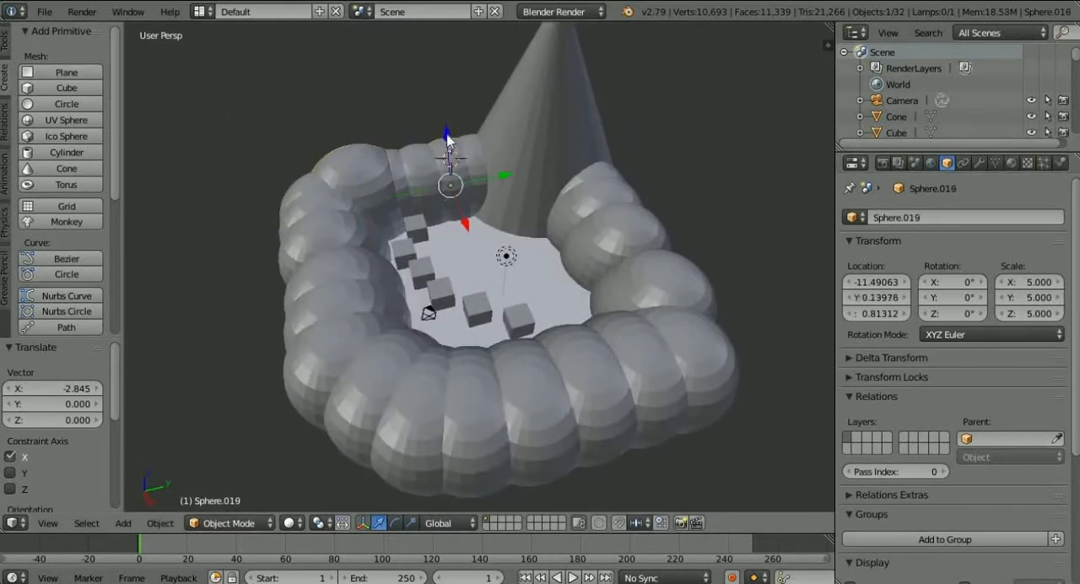
drag(447, 135, 487, 154)
Select another sphere in the wall section behind the cubes and lower it slightly along Z.
middle_drag(498, 170, 397, 184)
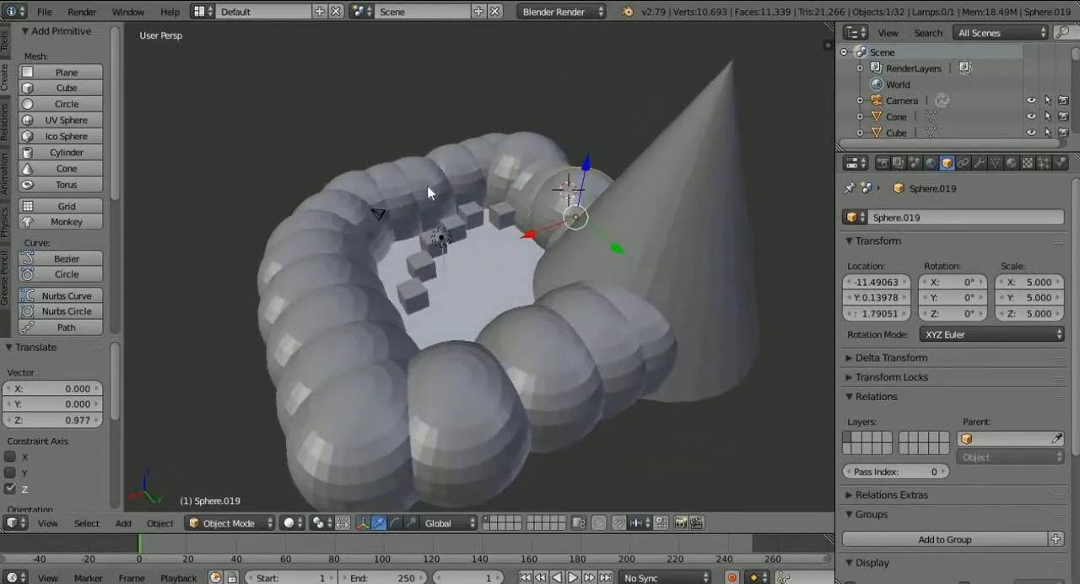
right_click(430, 190)
drag(413, 149, 413, 165)
middle_drag(414, 165, 489, 163)
Lower the two spheres flanking the wall's opening along Z, one by about 1.809 and the other by about 1.089.
scroll(463, 157, up, 5)
scroll(489, 163, up, 1)
scroll(488, 164, down, 5)
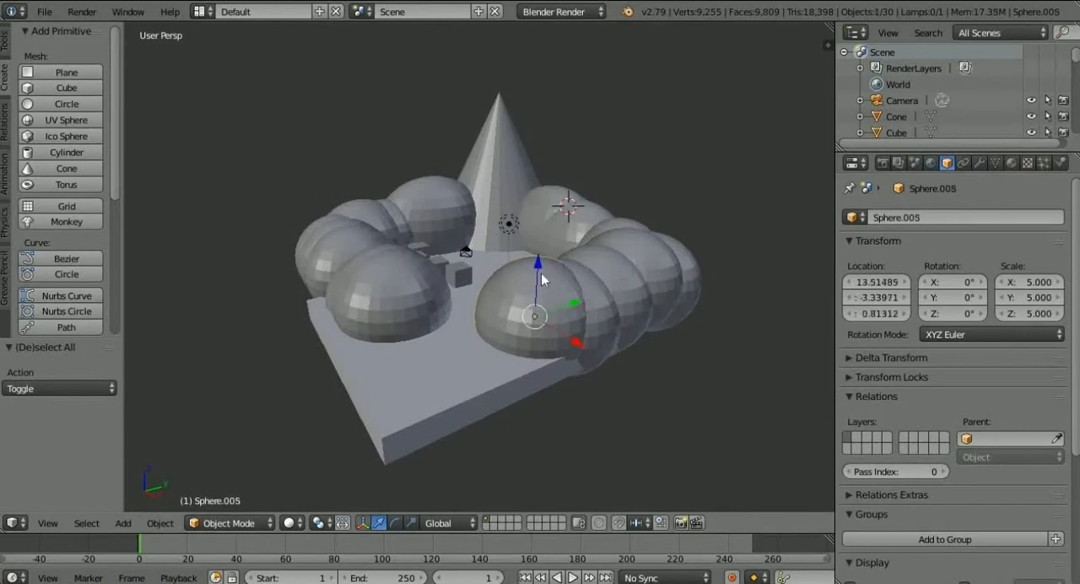
drag(536, 272, 533, 285)
right_click(385, 274)
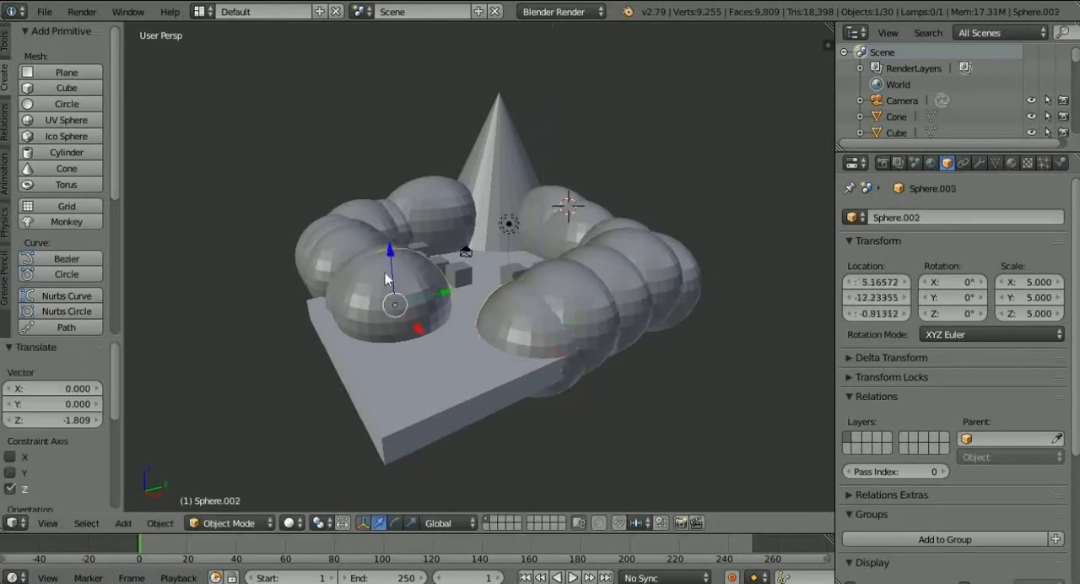
drag(391, 267, 472, 302)
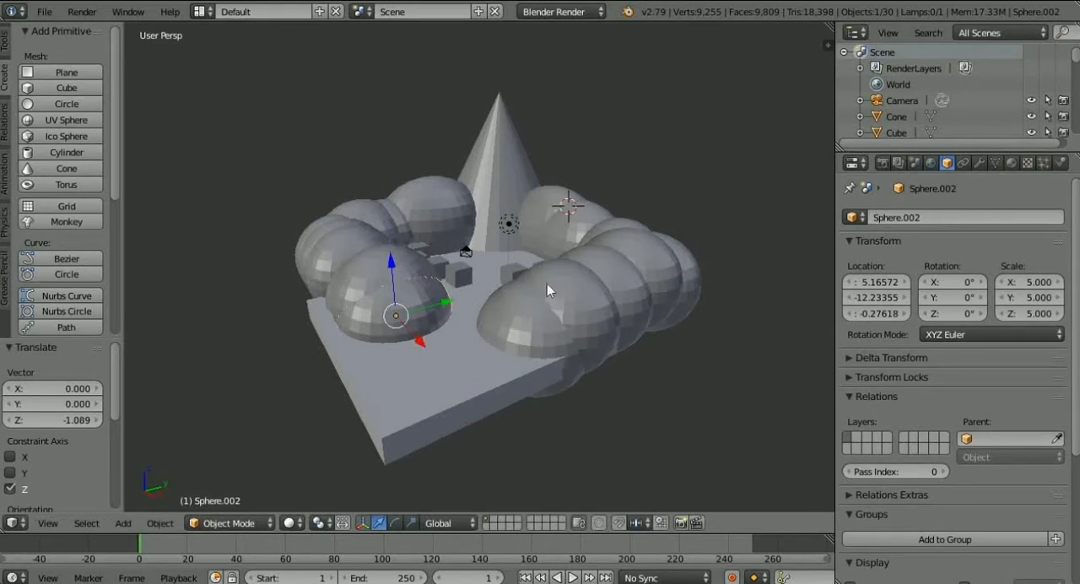
Deselect all objects and inspect the slab, cone, cubes and open sphere wall from other angles.
key(a)
middle_drag(546, 284, 435, 302)
scroll(529, 247, up, 5)
scroll(529, 247, down, 4)
scroll(496, 309, down, 2)
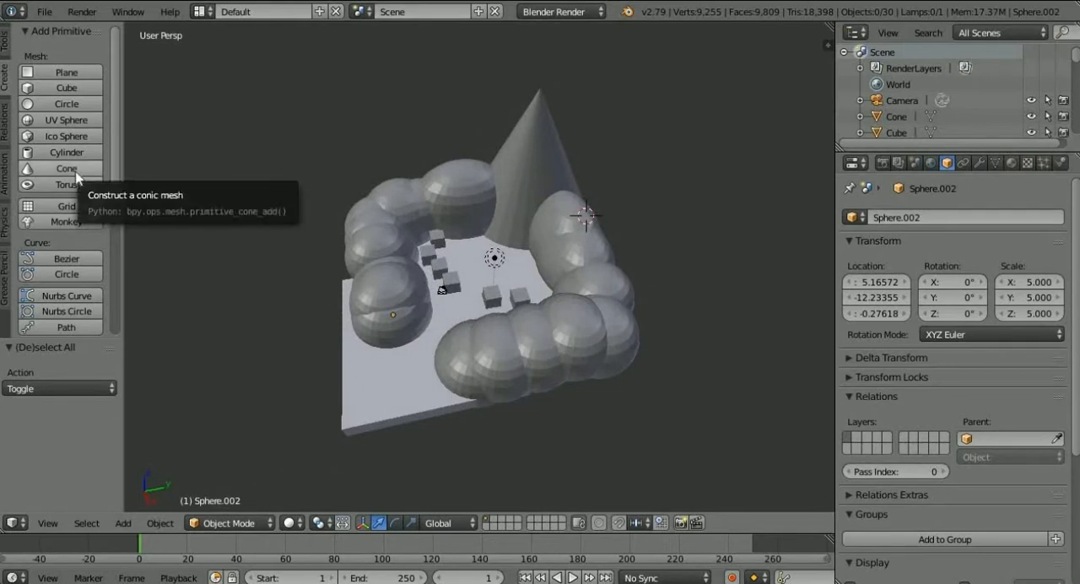
Add a torus, raise it about 8.6 along Z and move it about -8.192 along Y toward the cone.
right_click(530, 169)
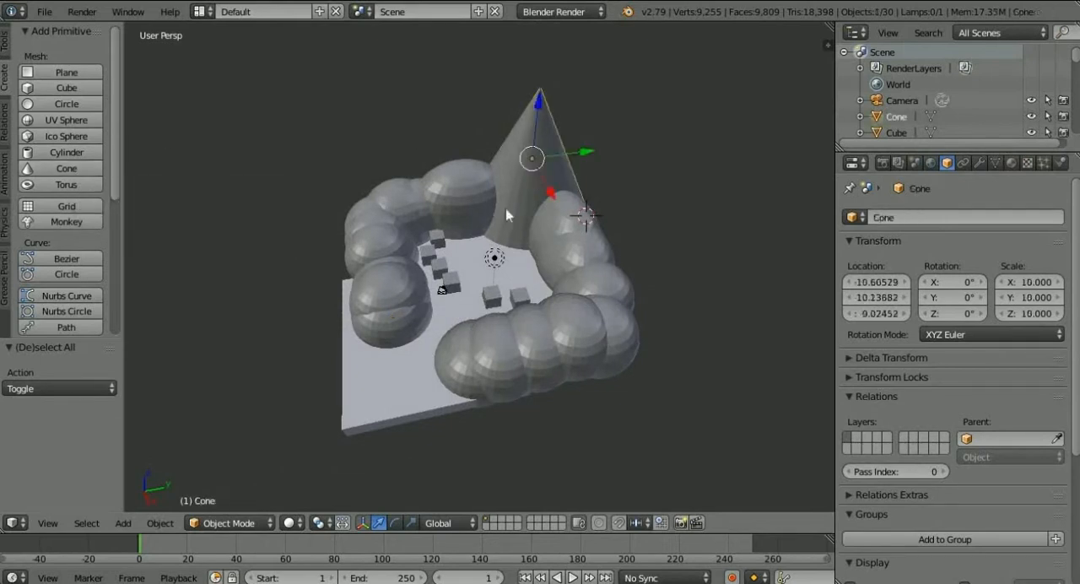
click(58, 184)
drag(599, 167, 614, 112)
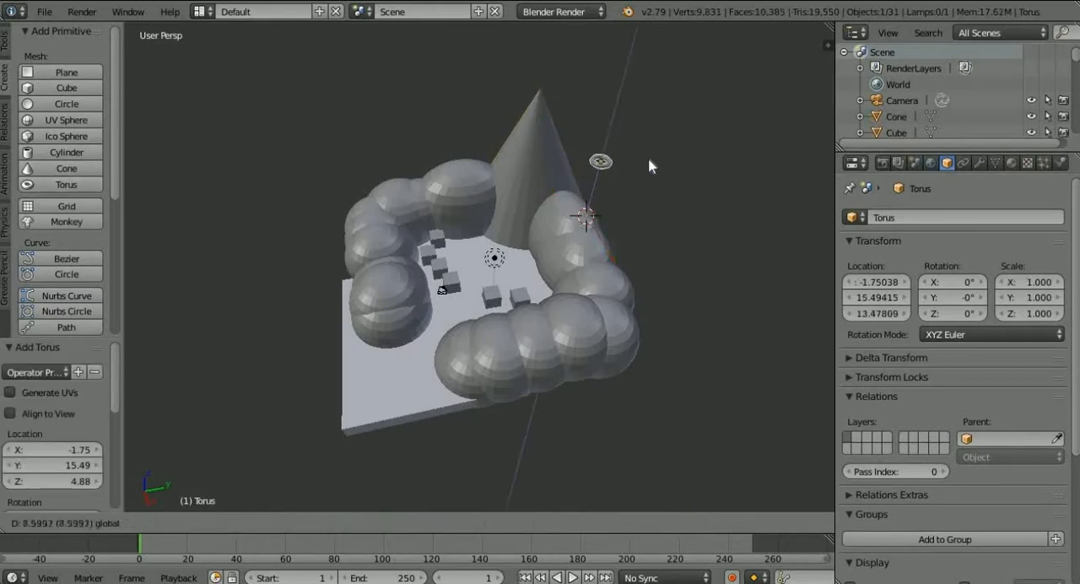
drag(653, 157, 589, 166)
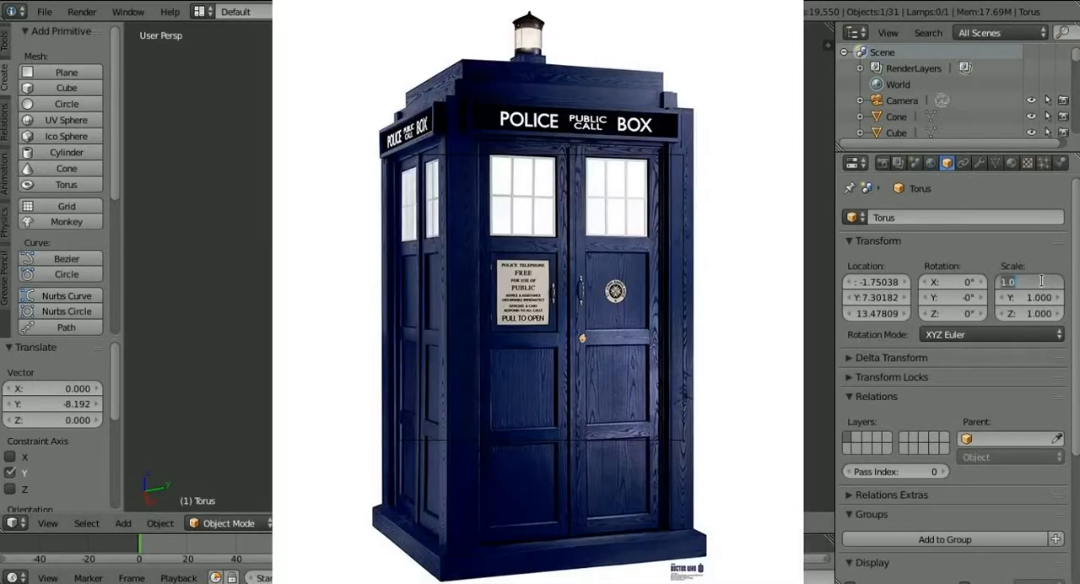
Scale the torus to 10 on the X, Y and Z axes.
key(Return)
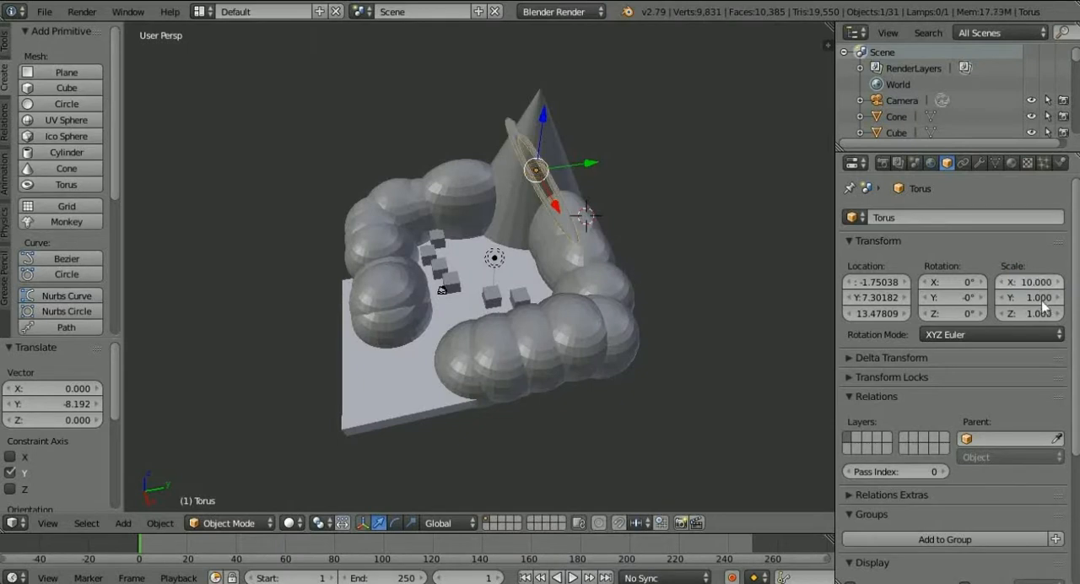
click(1040, 300)
key(Return)
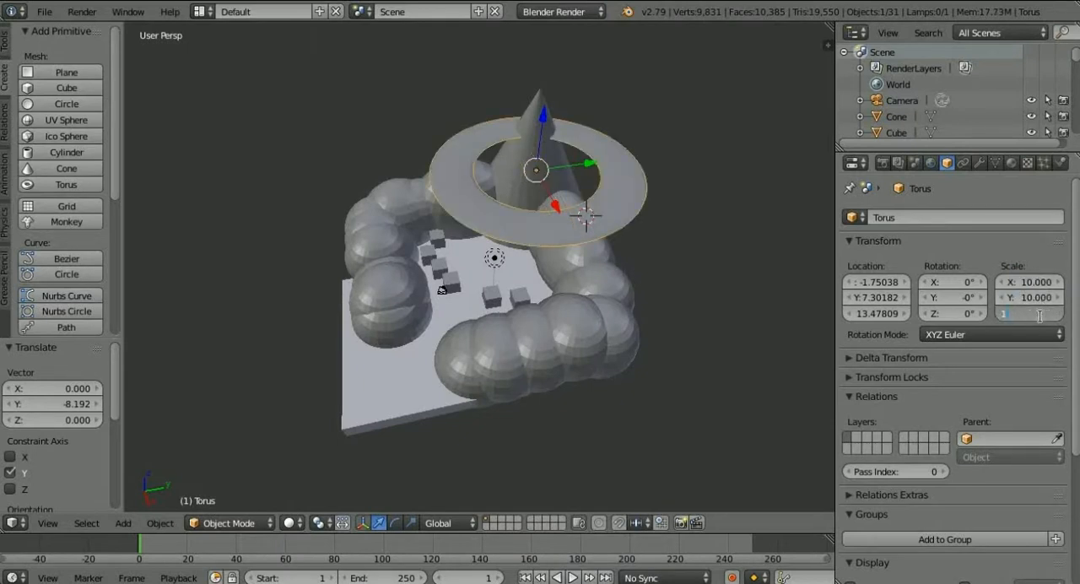
click(1040, 316)
text(10)
key(Return)
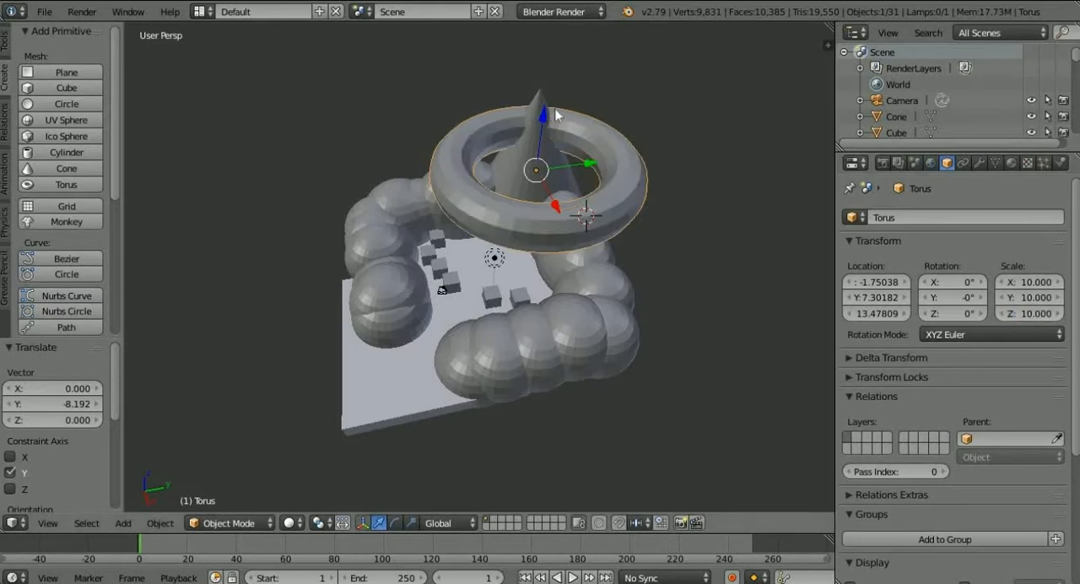
Raise the torus to about 16.939 on Z and shift it about -7.280 along X and 3.491 along Y over the cone.
mouse_move(544, 122)
mouse_down()
mouse_move(554, 96)
mouse_move(556, 174)
mouse_move(549, 137)
mouse_up()
middle_drag(549, 137, 549, 184)
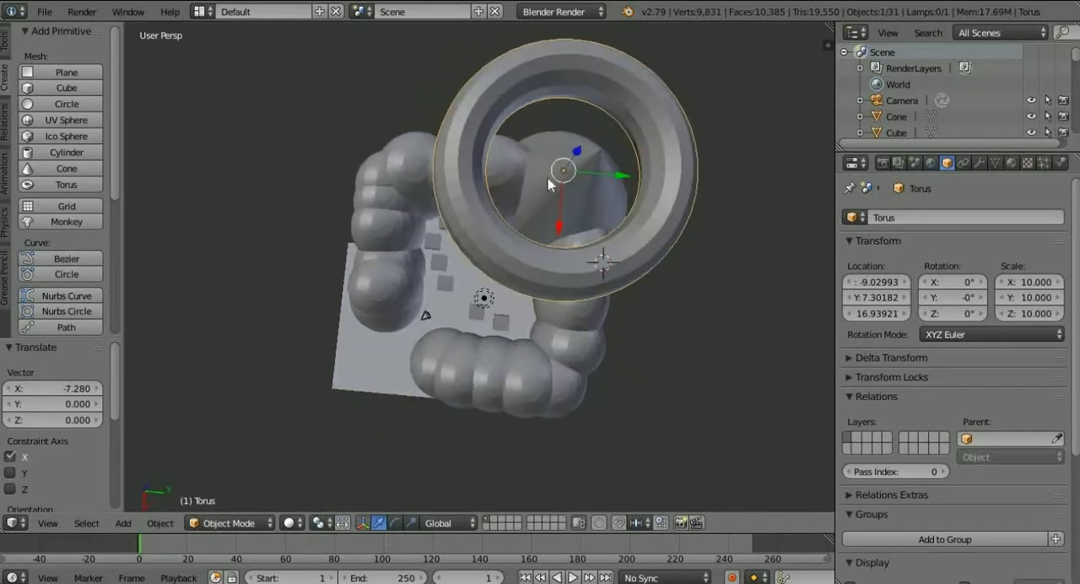
drag(646, 178, 649, 128)
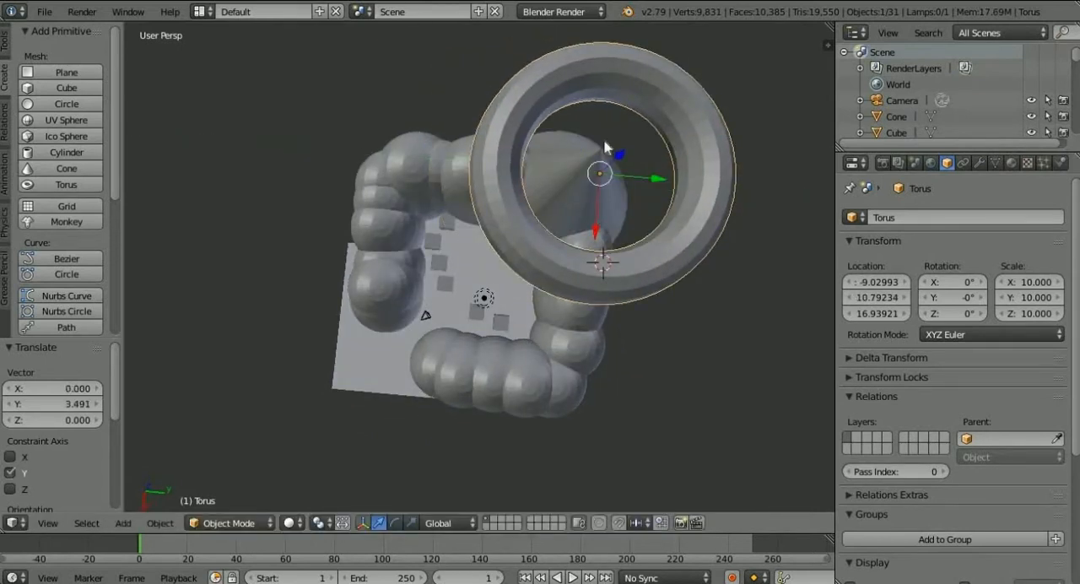
Fine-tune the torus's position above the cone in top view to about X -11.305 and Y 10.869.
middle_drag(650, 129, 677, 184)
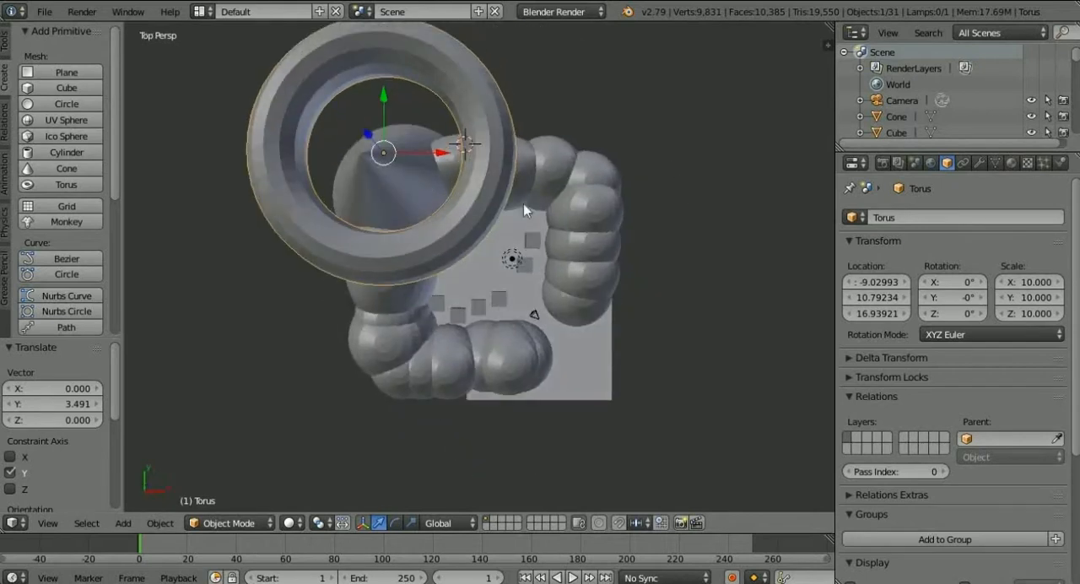
scroll(525, 204, down, 5)
scroll(505, 224, up, 5)
scroll(505, 213, up, 2)
drag(411, 117, 362, 94)
scroll(380, 120, down, 1)
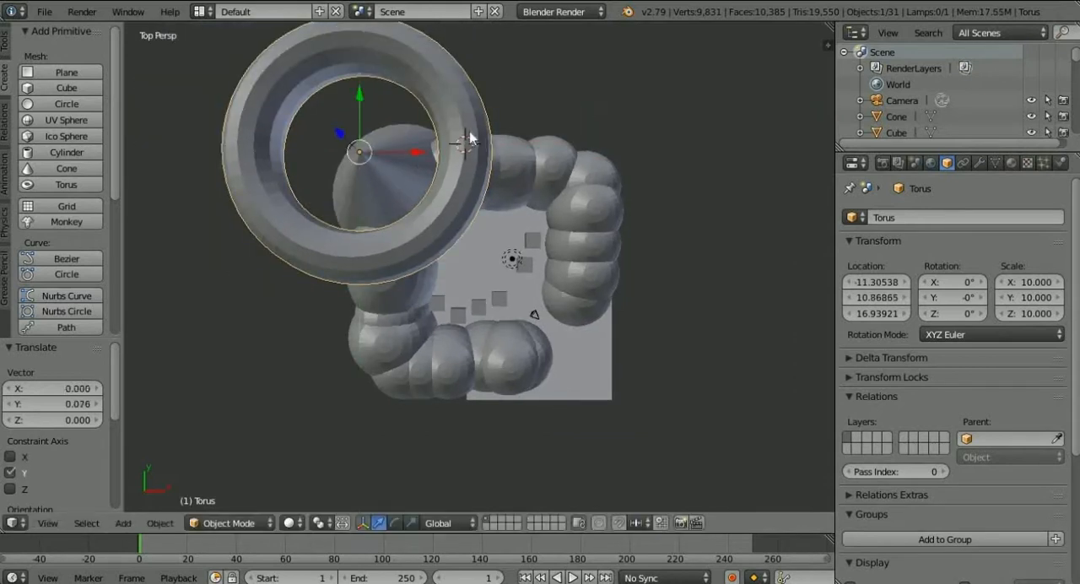
Inspect the torus above the cone, the cubes and the sphere wall from several angles and distances.
middle_drag(470, 139, 506, 75)
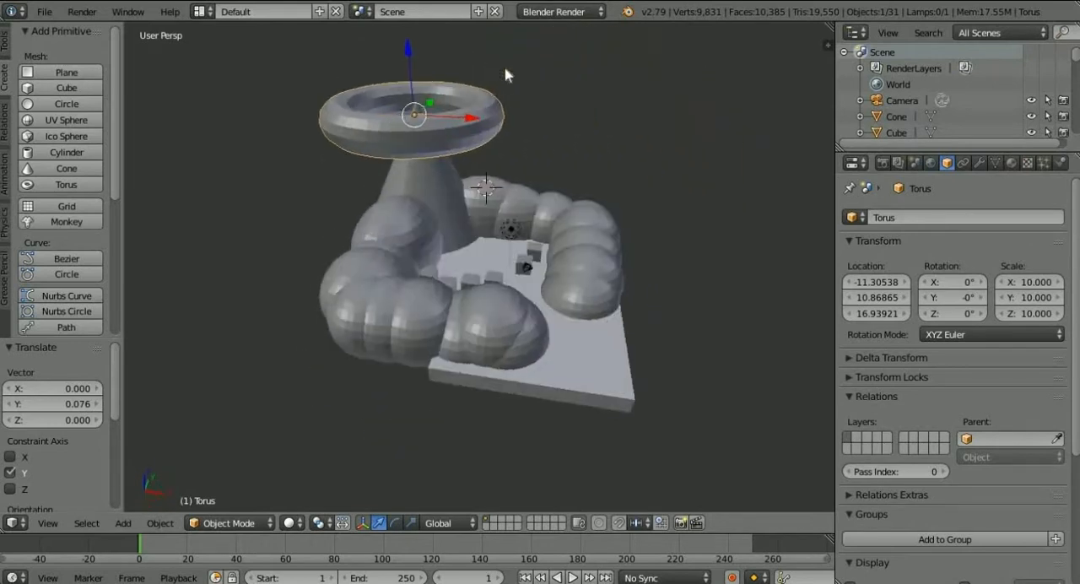
middle_drag(620, 177, 530, 244)
scroll(561, 198, down, 12)
scroll(523, 200, up, 10)
scroll(526, 191, up, 5)
scroll(529, 242, down, 8)
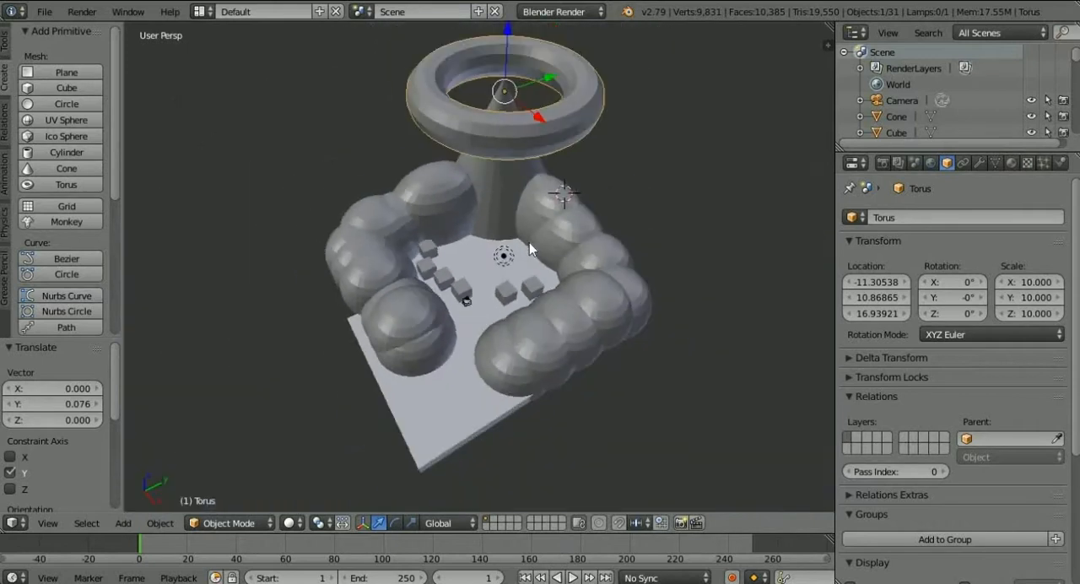
scroll(529, 242, up, 6)
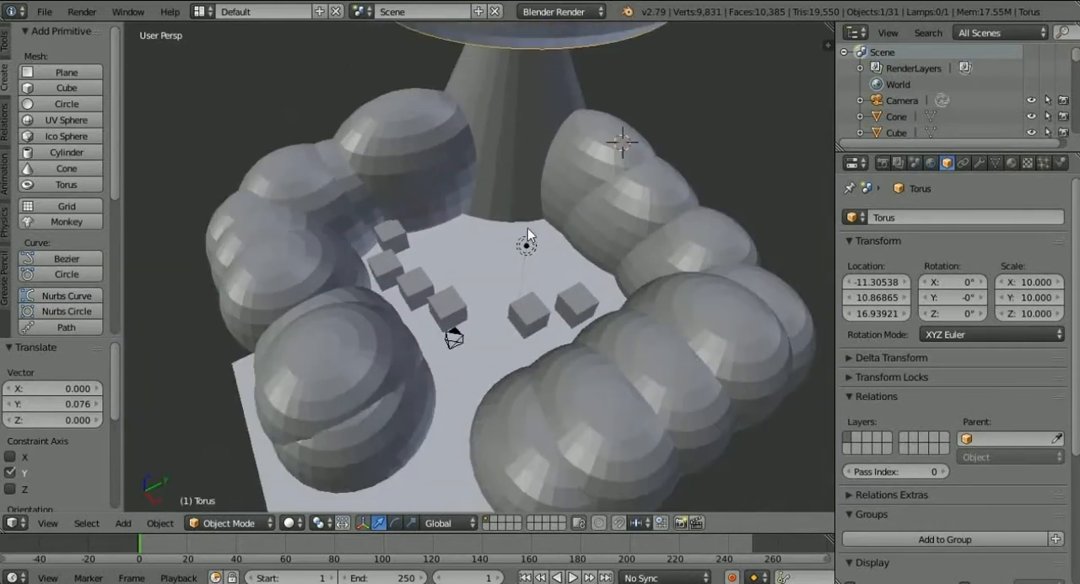
mouse_move(527, 228)
middle_down()
mouse_move(528, 184)
mouse_move(528, 254)
mouse_move(537, 162)
mouse_move(546, 252)
mouse_move(511, 150)
mouse_move(481, 181)
mouse_move(513, 241)
mouse_move(537, 159)
mouse_move(526, 139)
mouse_move(513, 243)
mouse_move(373, 242)
mouse_move(501, 205)
mouse_move(536, 222)
mouse_move(430, 263)
mouse_move(407, 291)
mouse_move(522, 247)
mouse_move(526, 203)
mouse_move(509, 205)
mouse_move(439, 264)
mouse_move(400, 279)
mouse_move(463, 253)
mouse_move(503, 216)
mouse_move(570, 222)
mouse_move(598, 250)
mouse_move(653, 225)
mouse_move(450, 262)
mouse_move(292, 205)
mouse_move(333, 200)
mouse_move(569, 241)
mouse_move(502, 263)
mouse_move(544, 190)
mouse_move(689, 200)
mouse_move(491, 260)
mouse_move(515, 244)
mouse_move(536, 253)
mouse_move(532, 234)
middle_up()
scroll(528, 184, down, 3)
scroll(518, 227, up, 5)
scroll(510, 205, down, 6)
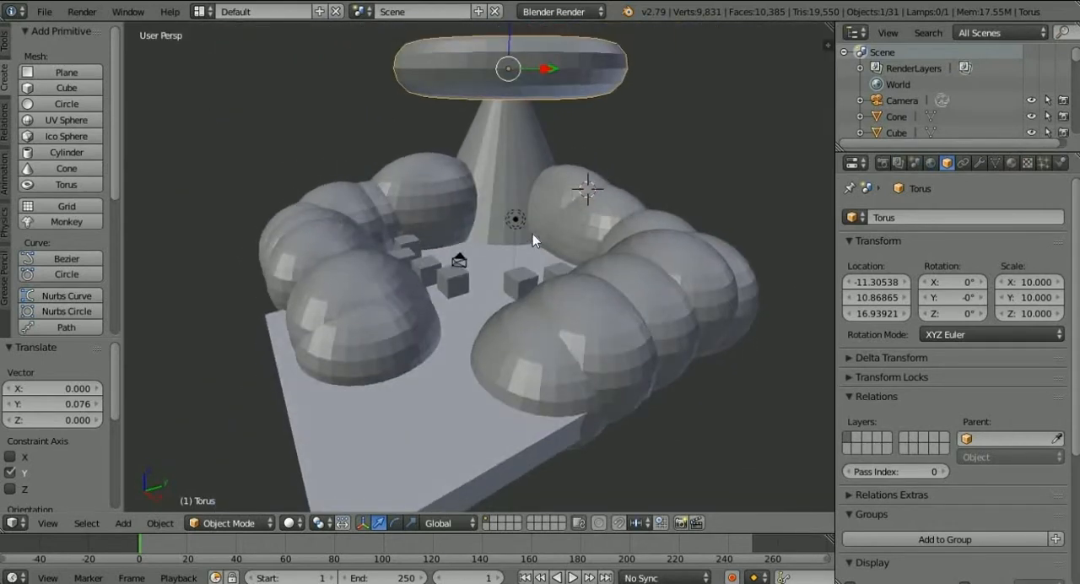